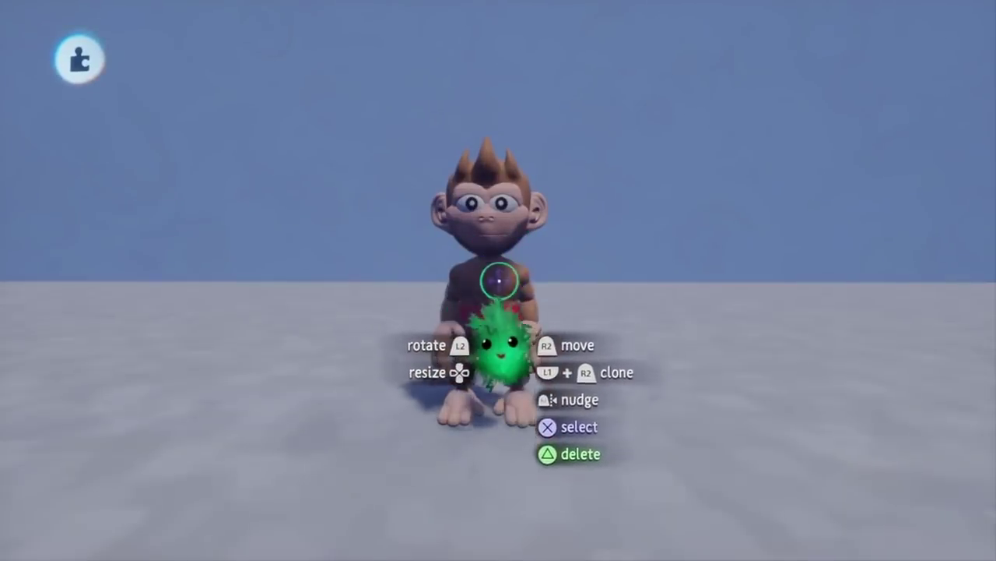
# Open the puppet's behavior settings and view the Procedural Walk option under Procedural Animation
pyautogui.click(490, 288)
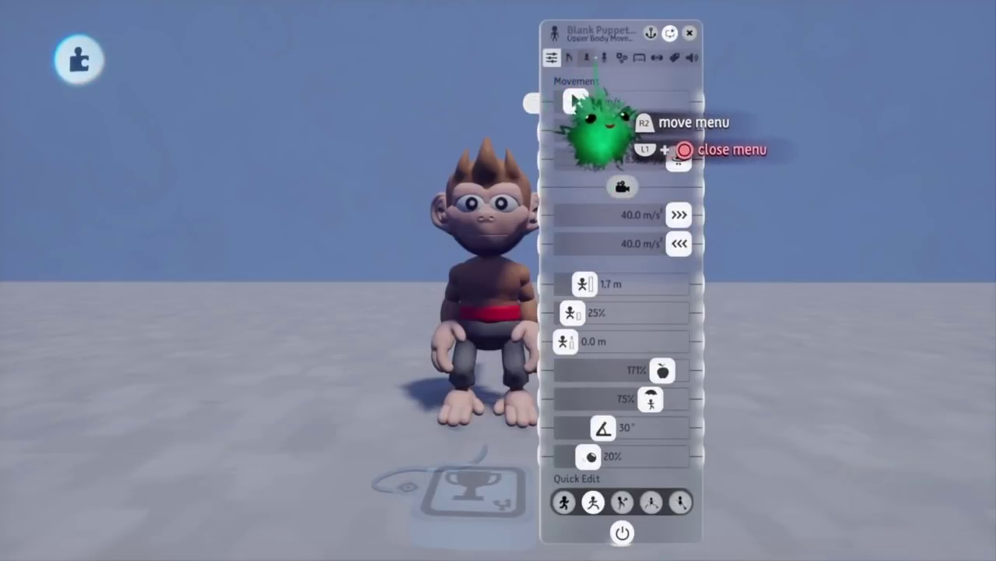
pyautogui.click(620, 58)
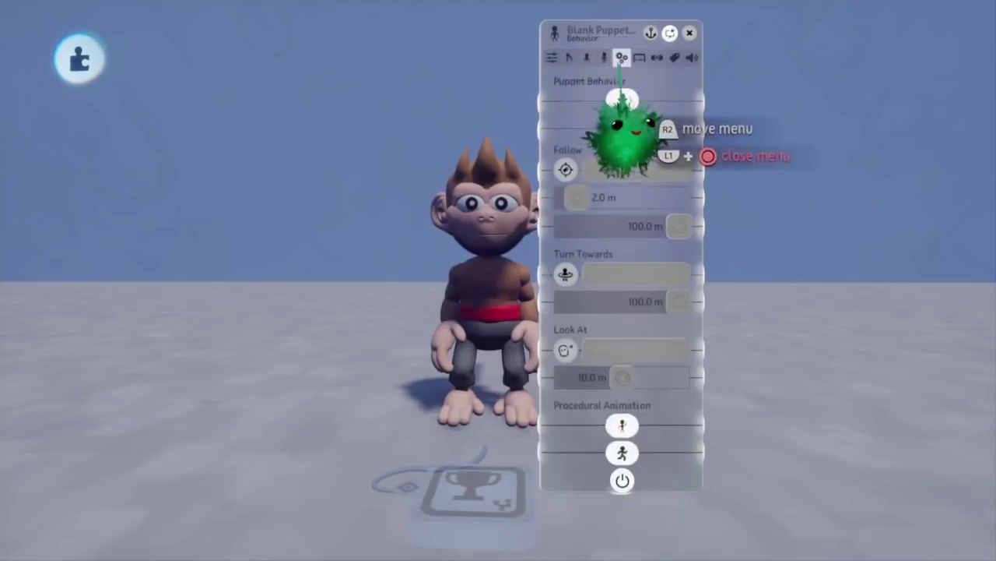
pyautogui.moveTo(668, 473); pyautogui.dragTo(547, 306)
pyautogui.moveTo(524, 328)
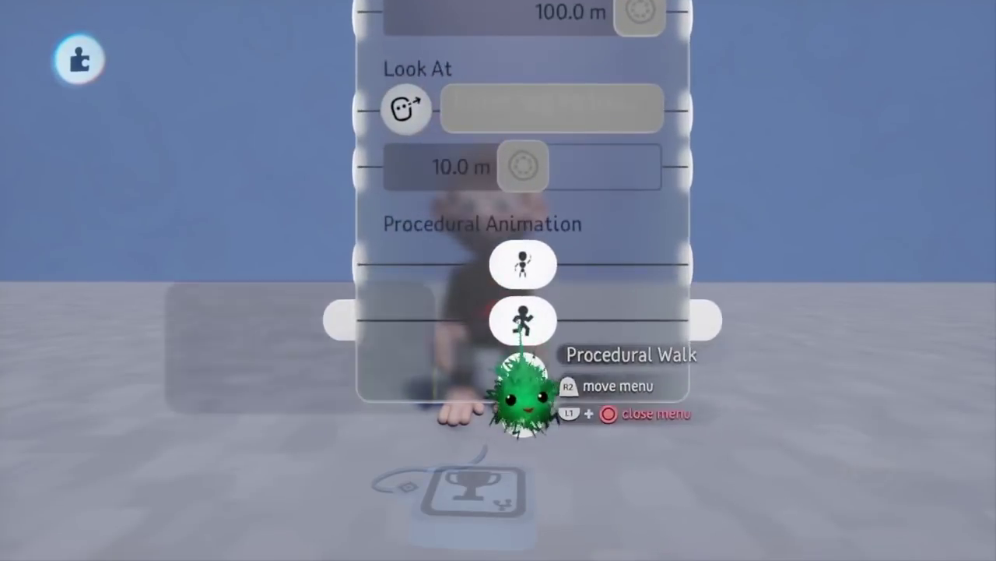
pyautogui.press('Escape')
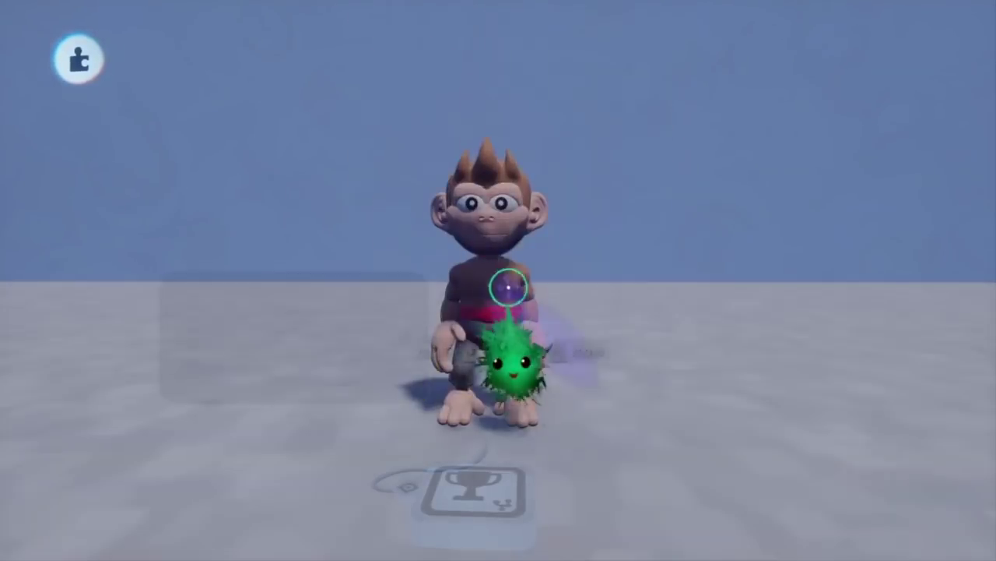
# Open the puppet's logic and inspect the keyframe inside it with the puppet in view, closing the canvases when done
pyautogui.click(500, 359)
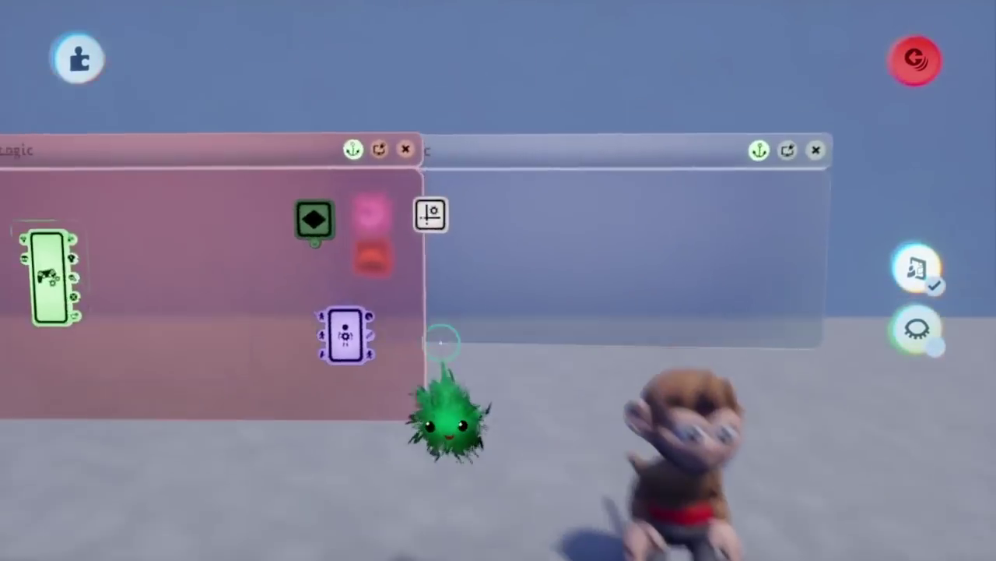
pyautogui.click(373, 252)
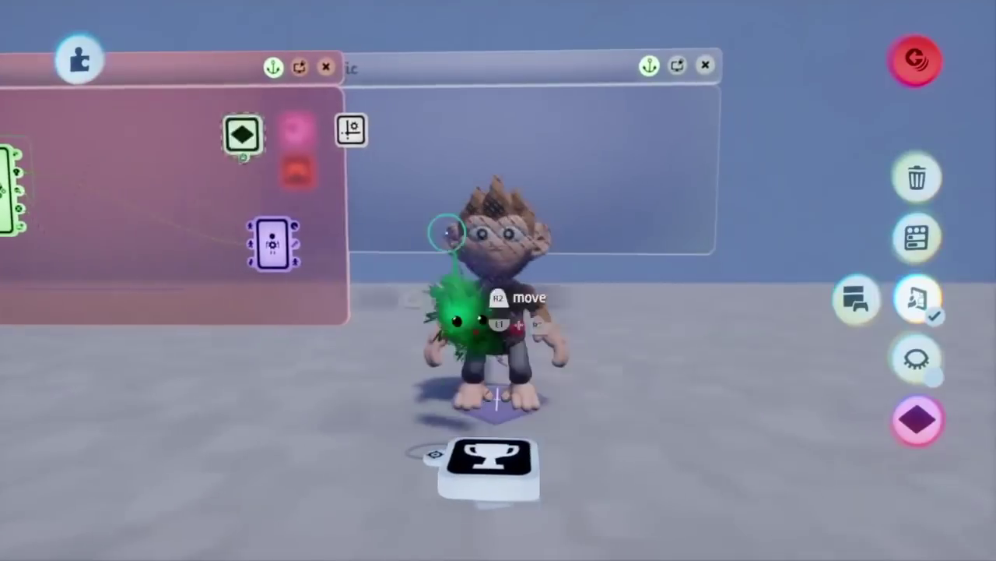
pyautogui.moveTo(516, 407); pyautogui.dragTo(426, 319, button='middle')
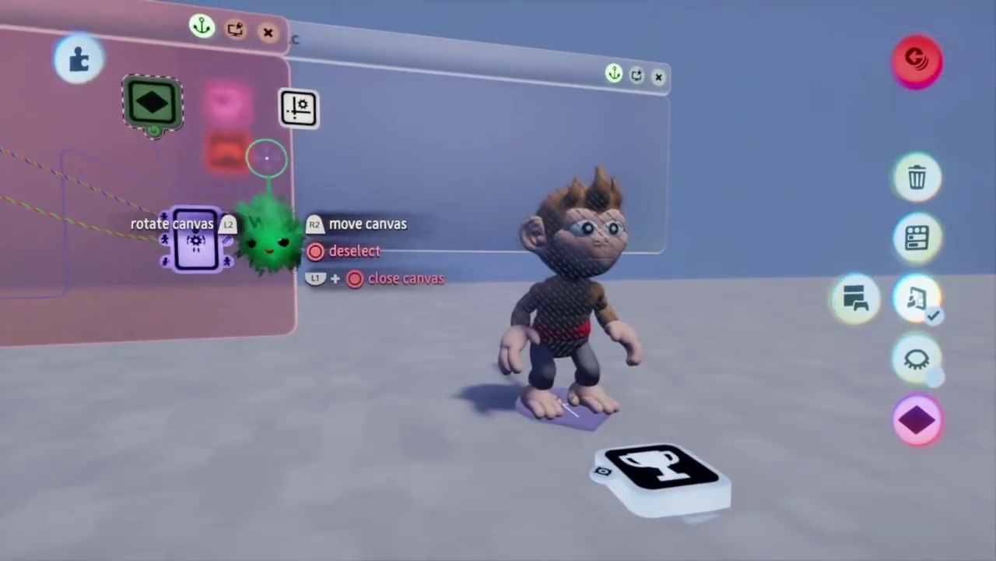
pyautogui.press('Escape')
pyautogui.hotkey('shift', 'Escape')
pyautogui.hotkey('shift', 'Escape')
# Test-play the scene by walking the puppet around the trophy gadget, and return to edit mode
pyautogui.click(382, 59)
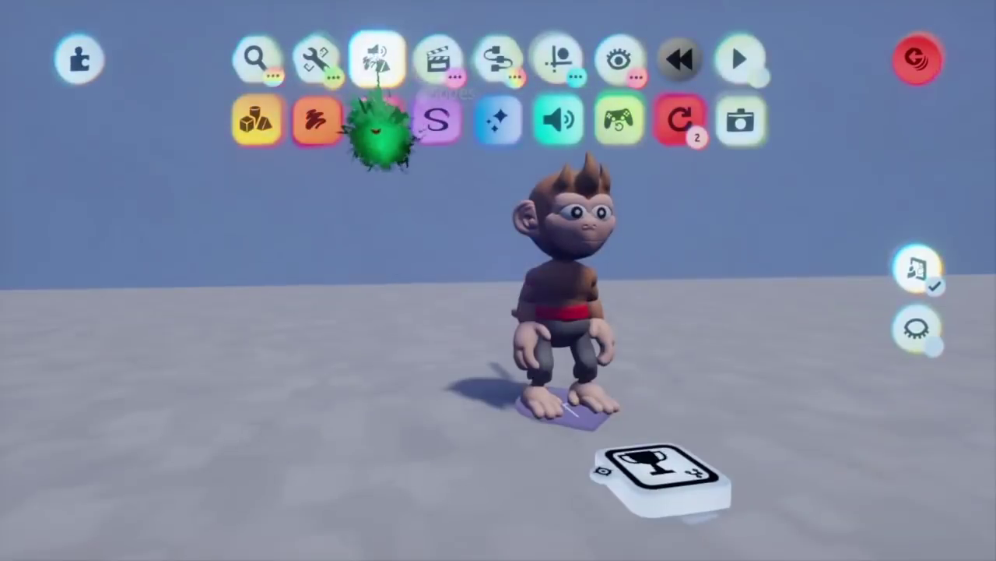
pyautogui.click(615, 121)
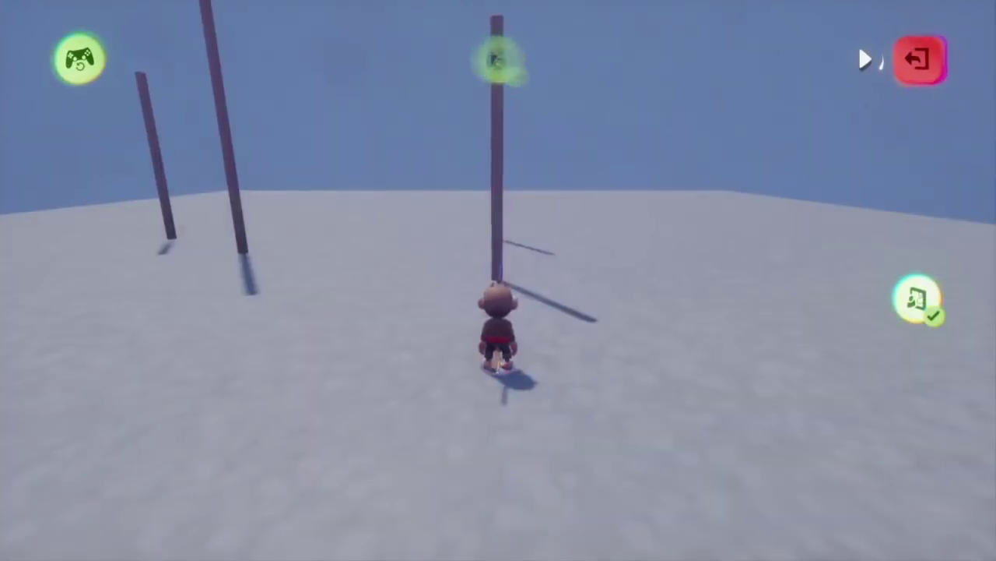
pyautogui.press('d')
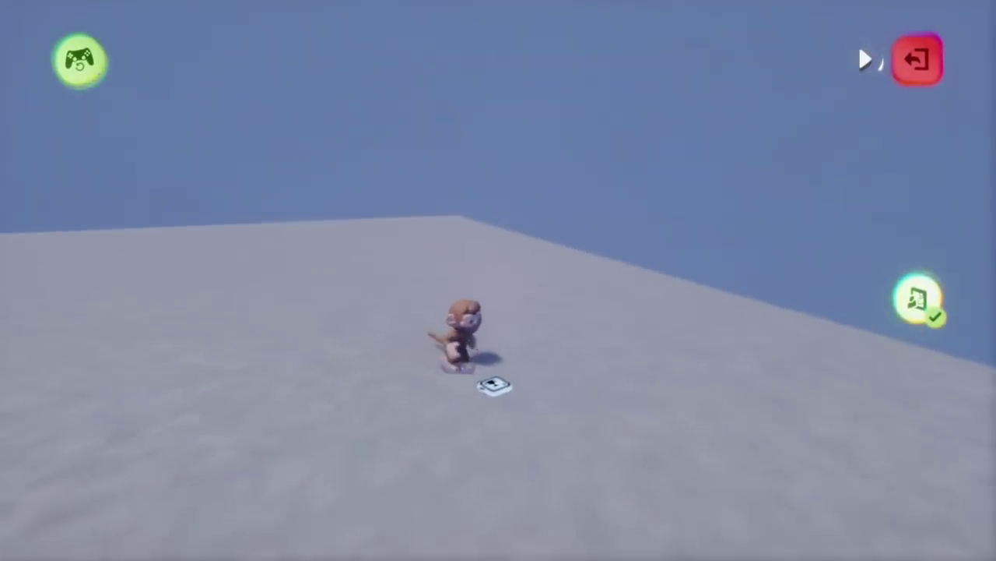
pyautogui.press('a')
pyautogui.press('w')
pyautogui.press('d')
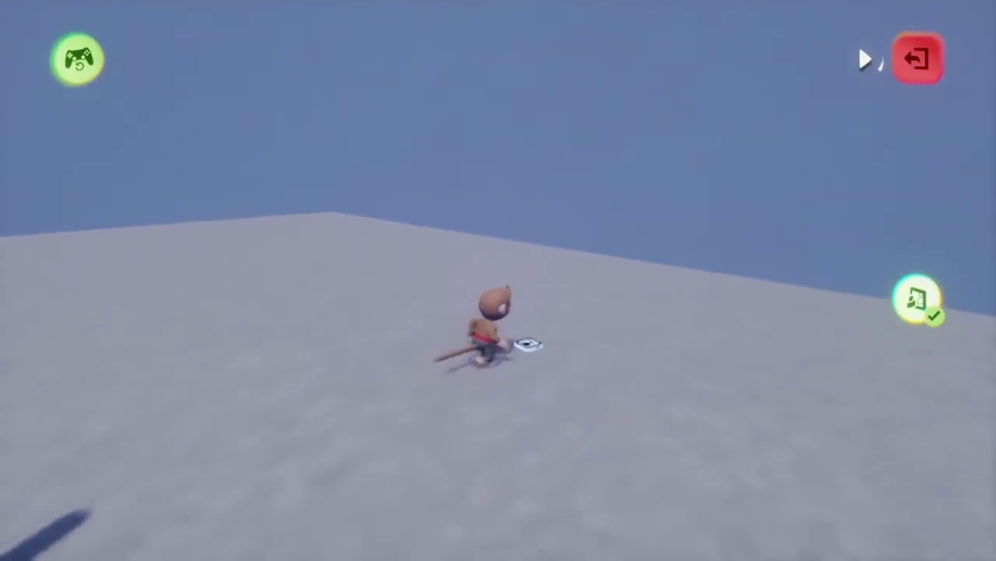
pyautogui.press('s')
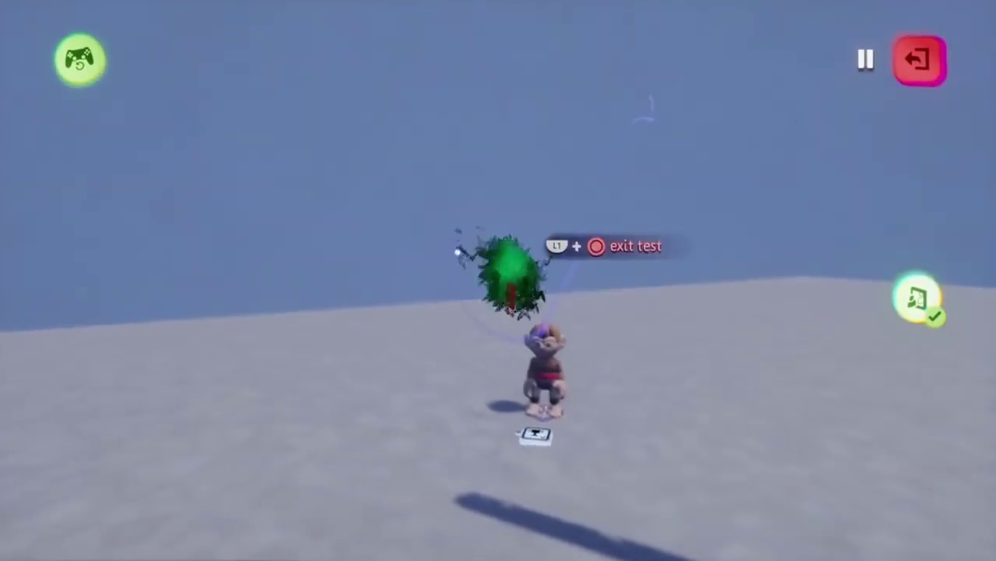
pyautogui.press('Escape')
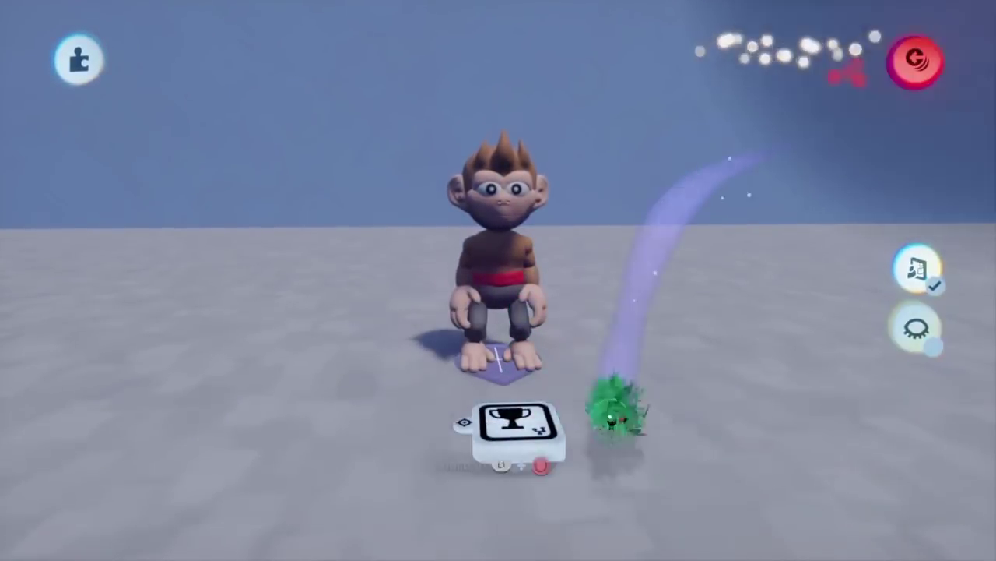
# Review the Procedural Walk option in the puppet's behavior settings and possess the puppet in test mode
pyautogui.click(504, 372)
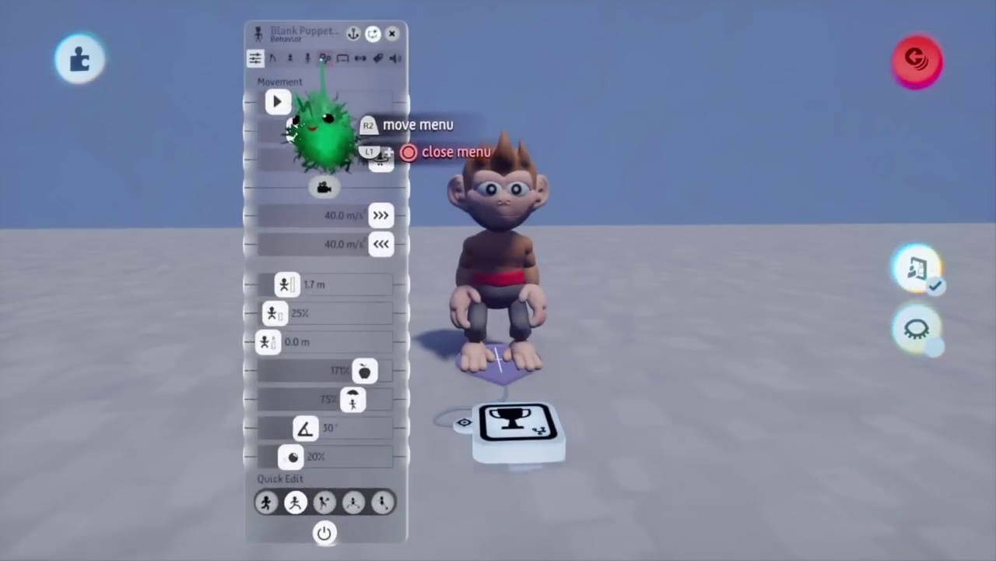
pyautogui.click(325, 59)
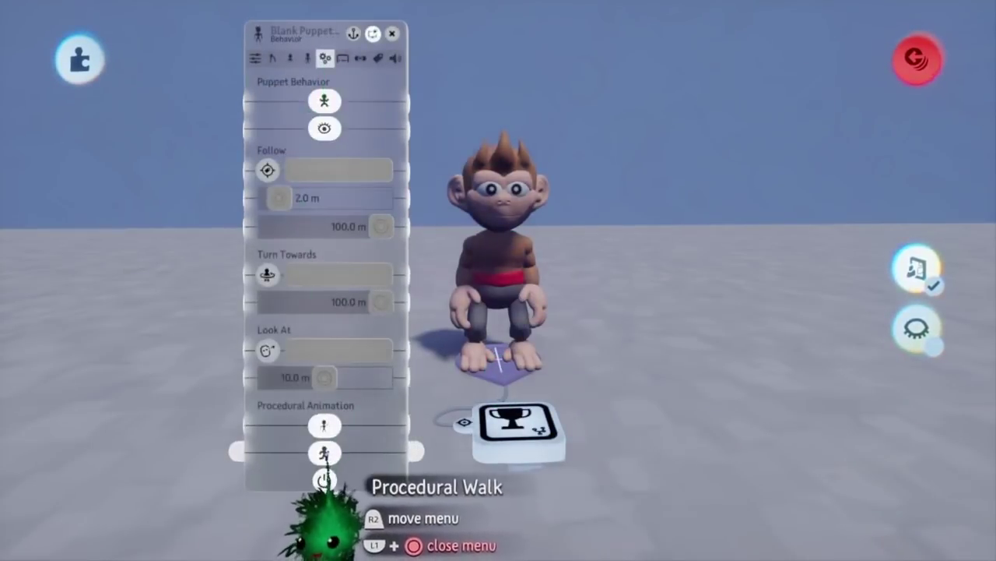
pyautogui.press('Escape')
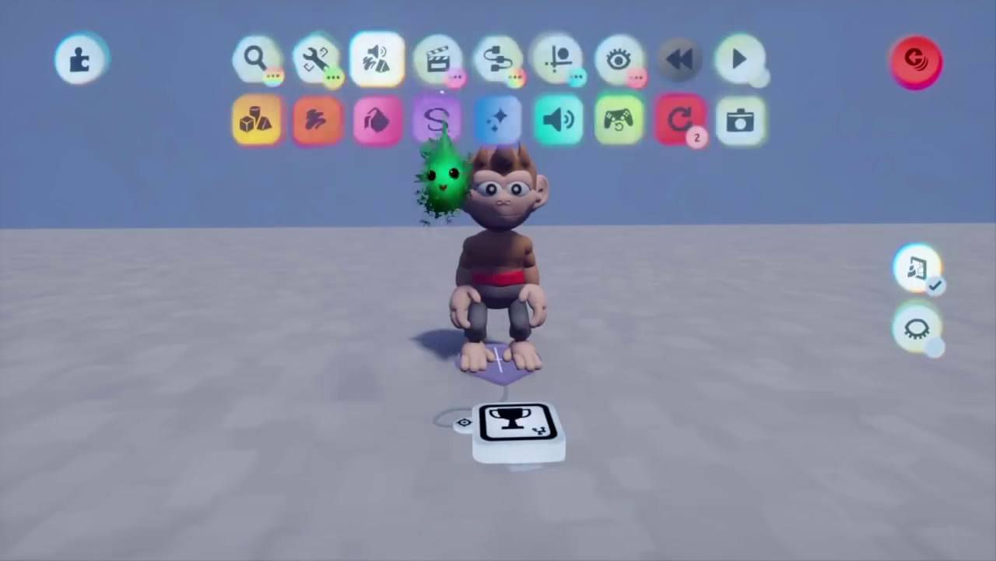
pyautogui.click(615, 123)
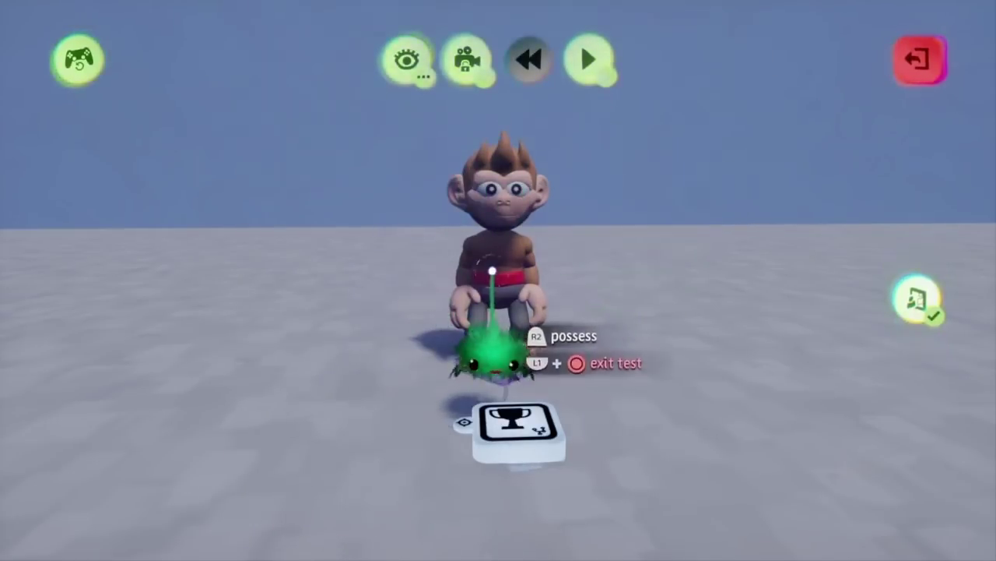
pyautogui.click(491, 271)
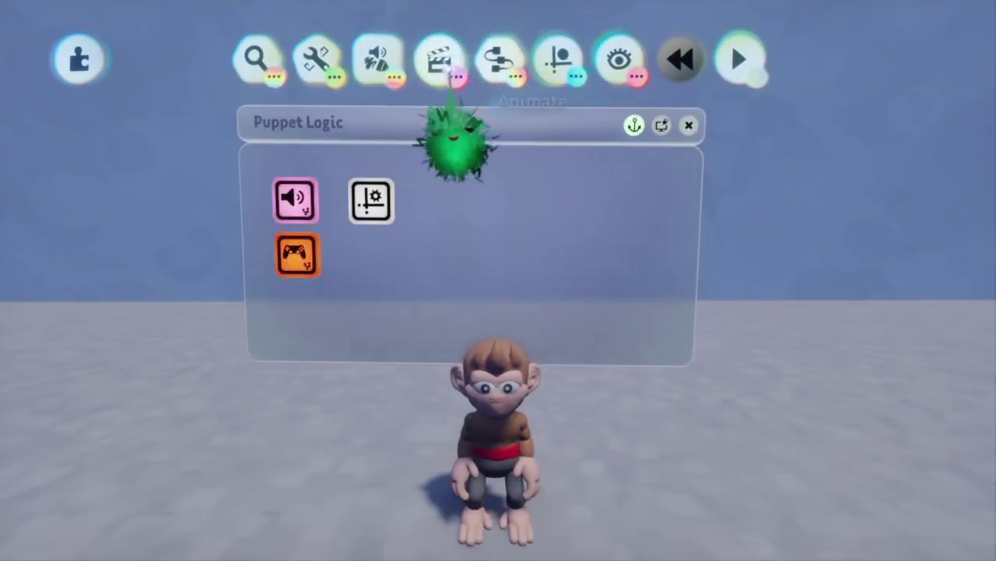
# Add a Timeline gadget to the empty area of the Puppet Logic canvas and open it
pyautogui.click(441, 74)
pyautogui.click(498, 122)
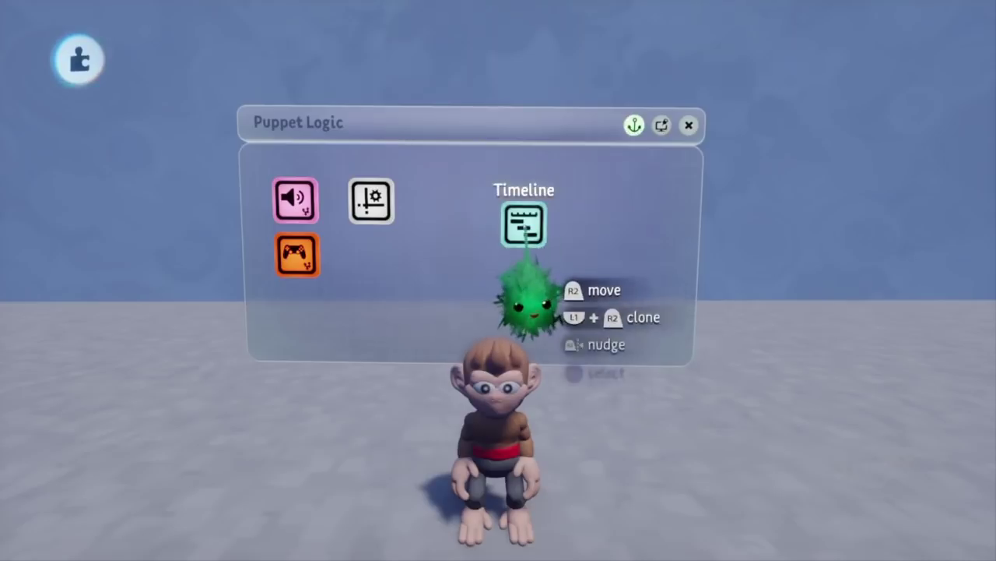
pyautogui.click(526, 226)
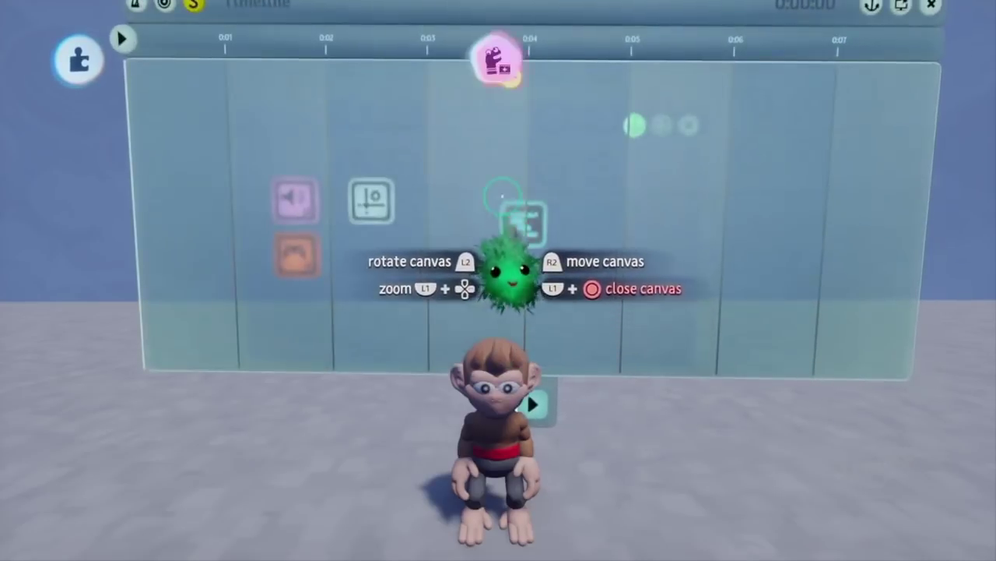
# Stamp a keyframe at the timeline's start and record a stride pose with right leg and left arm forward, left leg and right arm back
pyautogui.click(438, 119)
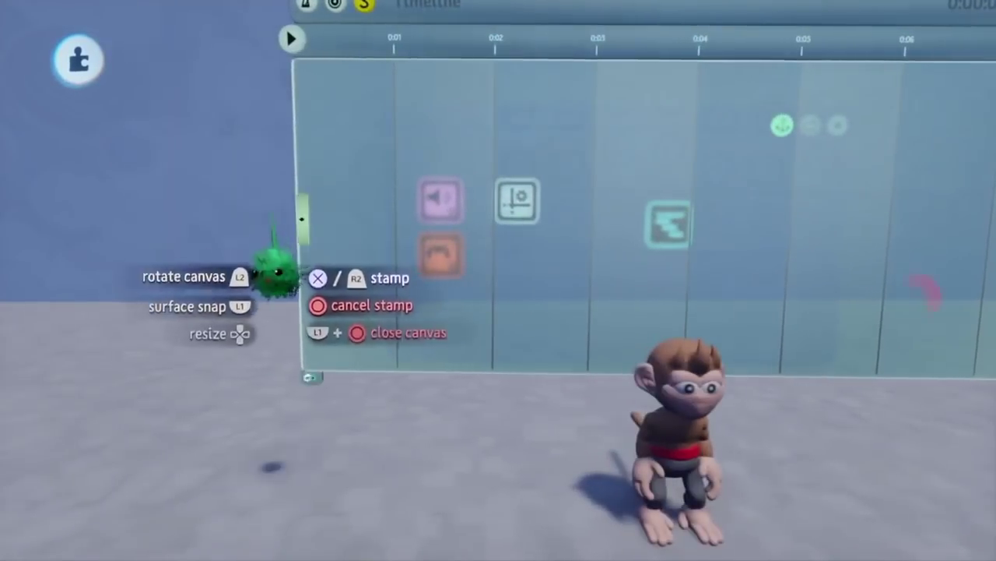
pyautogui.click(304, 218)
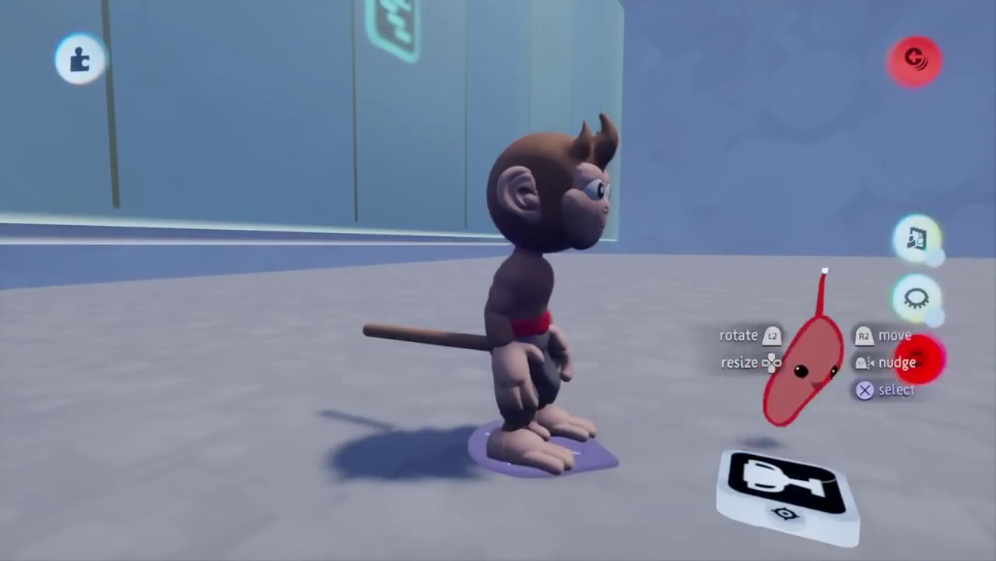
pyautogui.click(915, 62)
pyautogui.moveTo(533, 311); pyautogui.dragTo(623, 398)
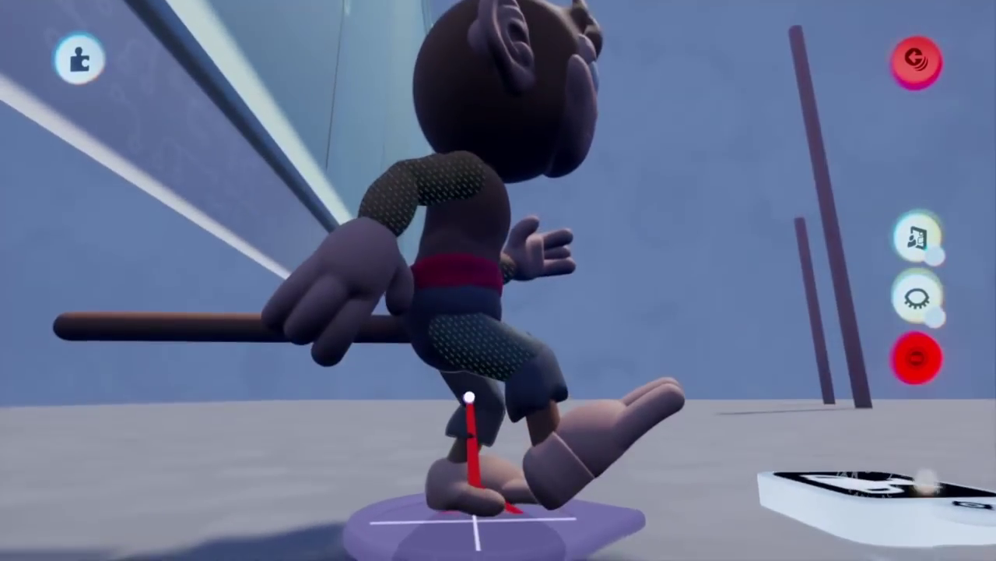
pyautogui.moveTo(452, 317); pyautogui.dragTo(458, 356)
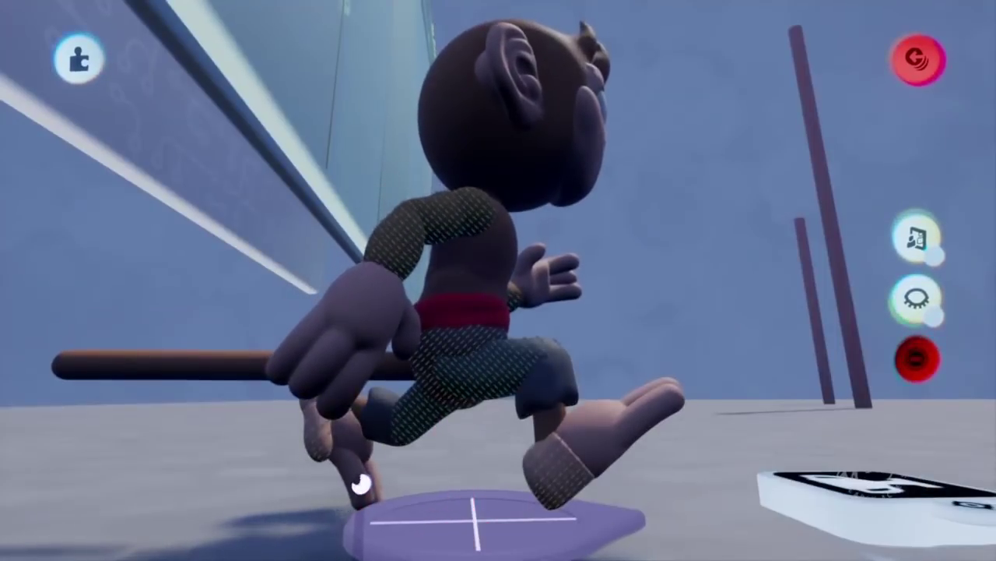
pyautogui.moveTo(552, 468); pyautogui.dragTo(581, 500)
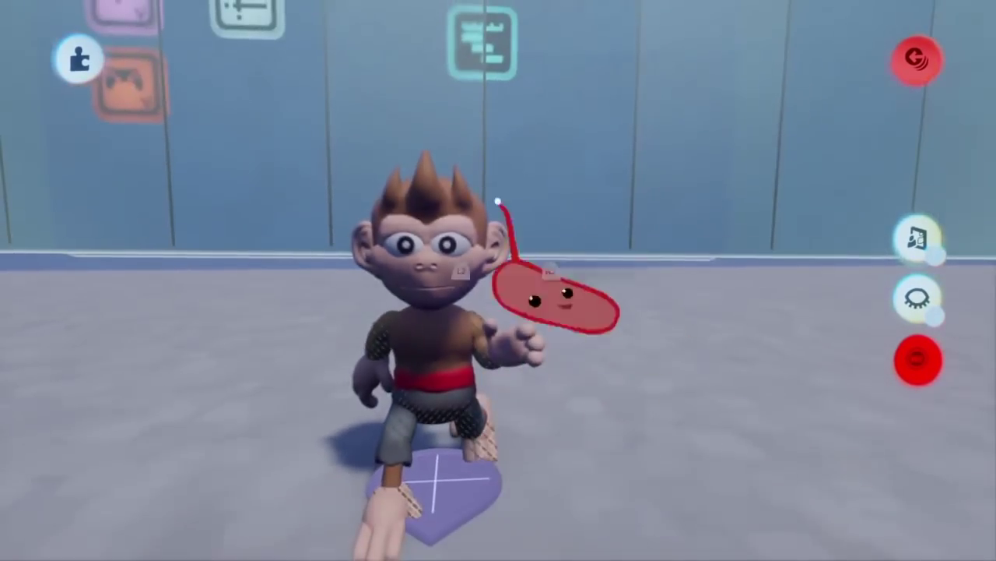
pyautogui.click(915, 360)
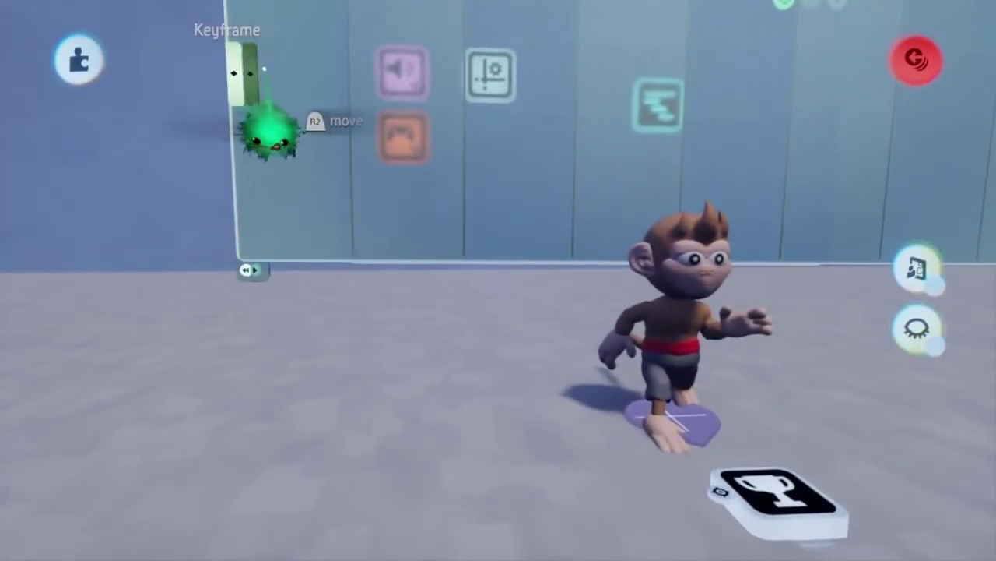
# Add a second keyframe shortly after the first and record a walk pose with both arms lowered beside the body
pyautogui.click(292, 73)
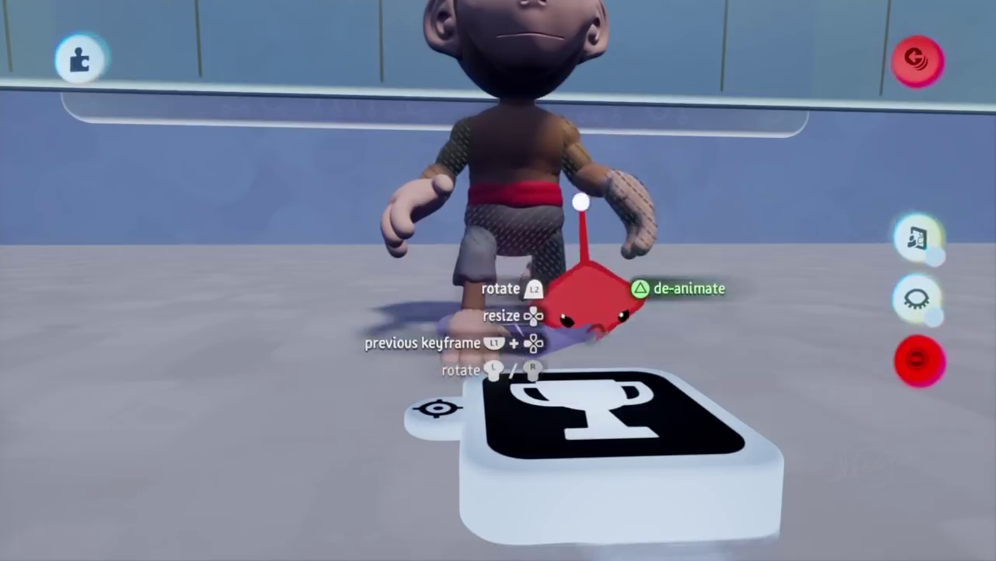
pyautogui.scroll(-5, 580, 192)
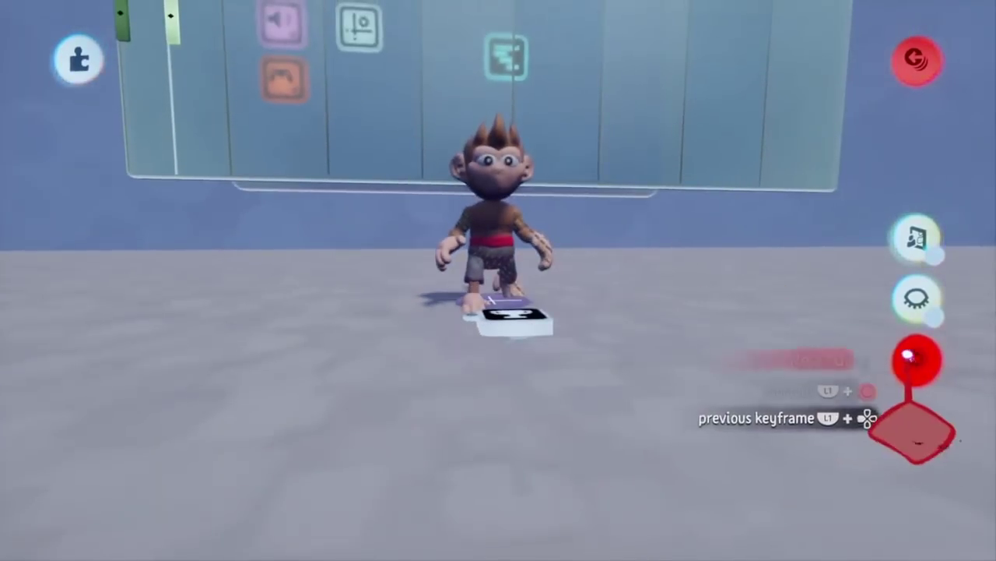
pyautogui.click(917, 359)
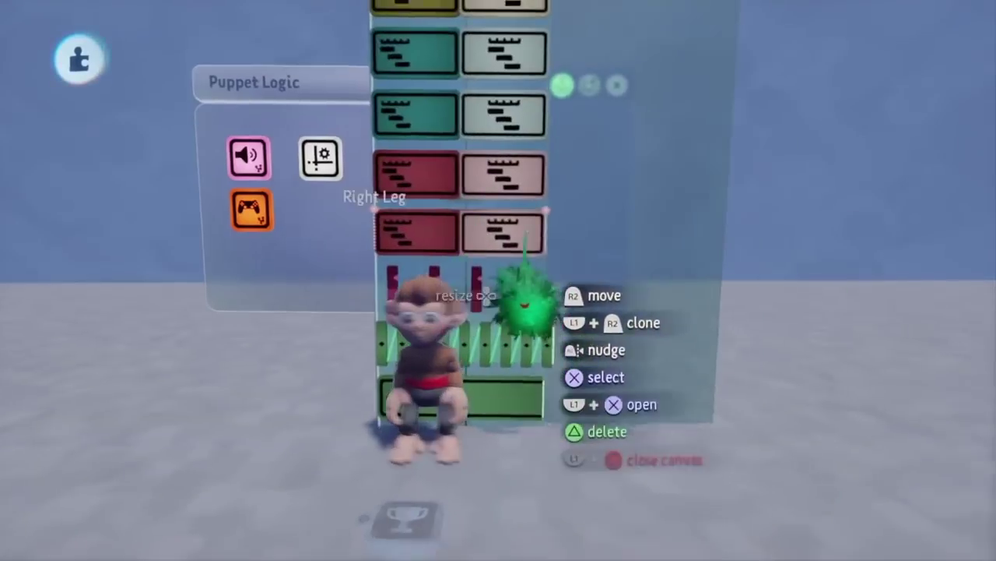
# Open the Left Leg timeline in the finished walk animation and preview its last keyframes on the puppet
pyautogui.moveTo(522, 257); pyautogui.dragTo(549, 223)
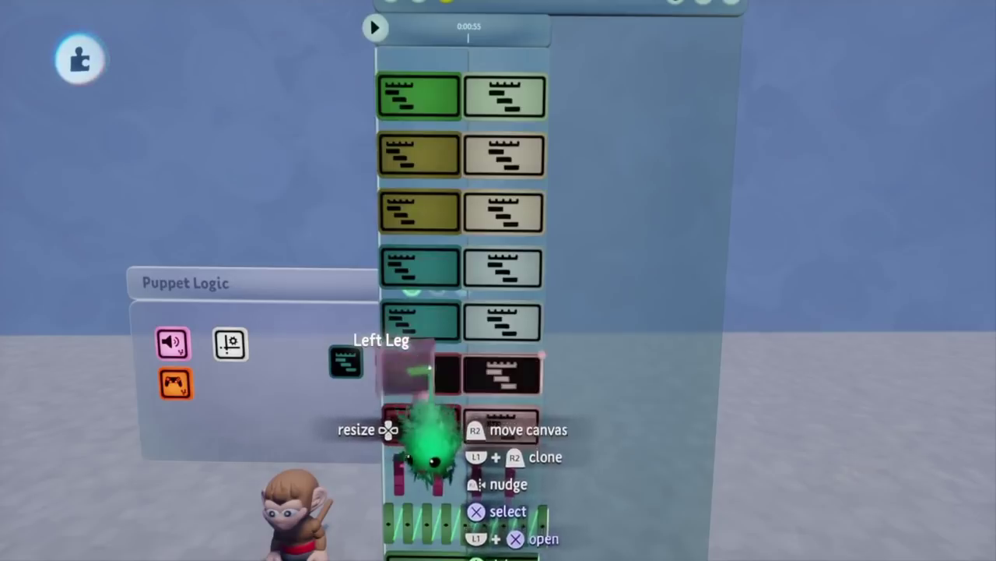
pyautogui.click(430, 371)
pyautogui.scroll(3, 421, 209)
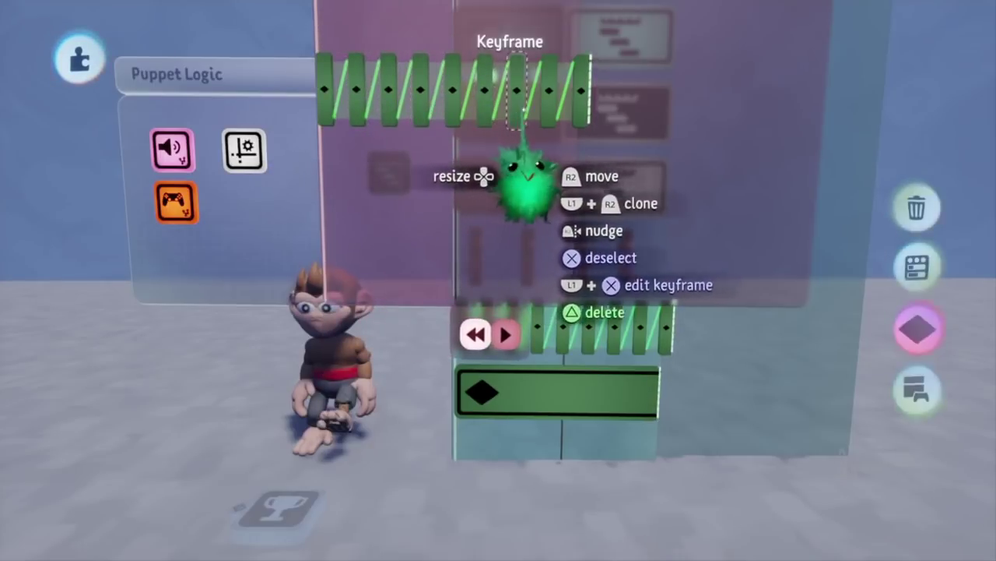
pyautogui.click(551, 109)
pyautogui.click(582, 109)
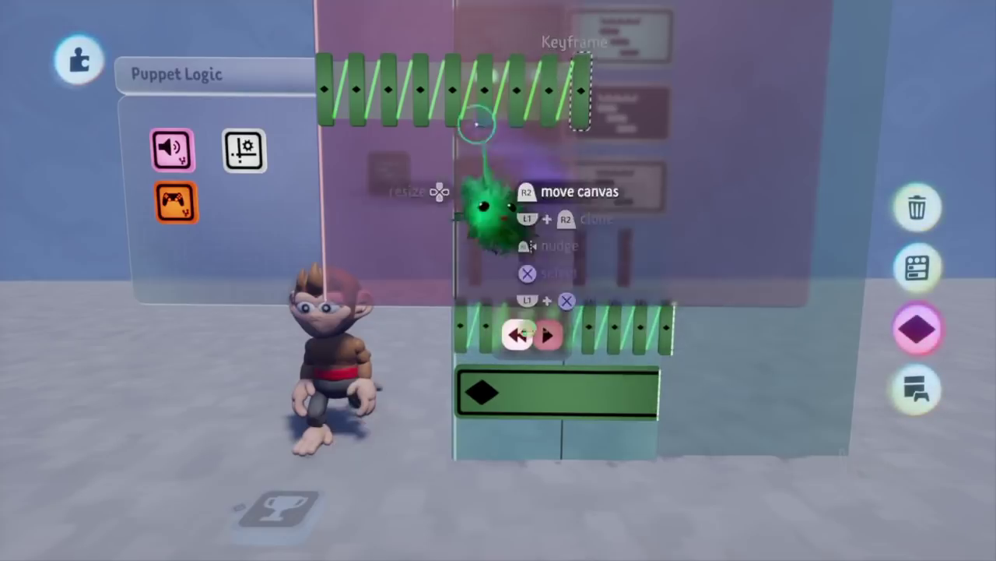
pyautogui.press('Escape')
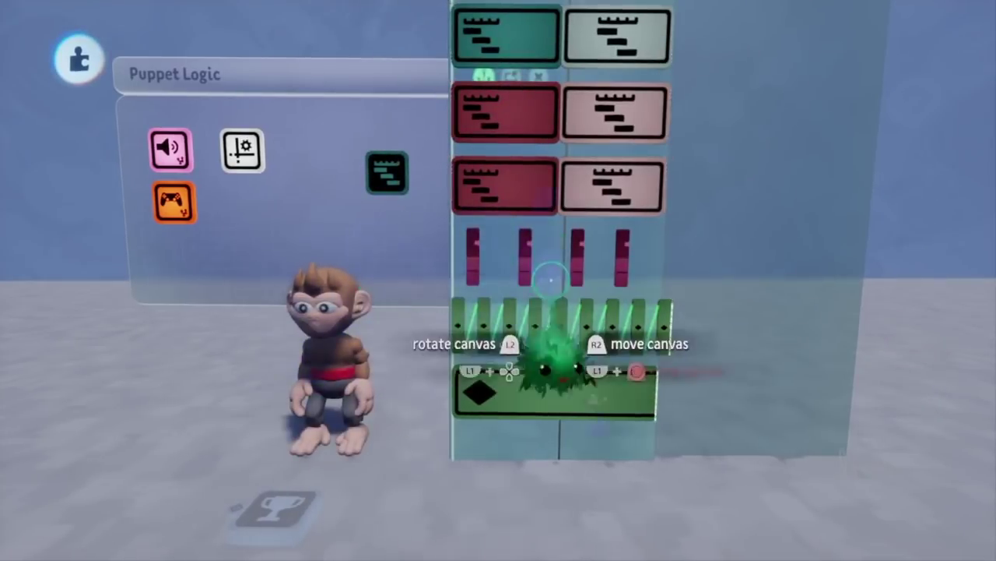
# Open the yellow body-part timeline directly above the Chest timeline to examine its keyframes
pyautogui.scroll(5, 551, 278)
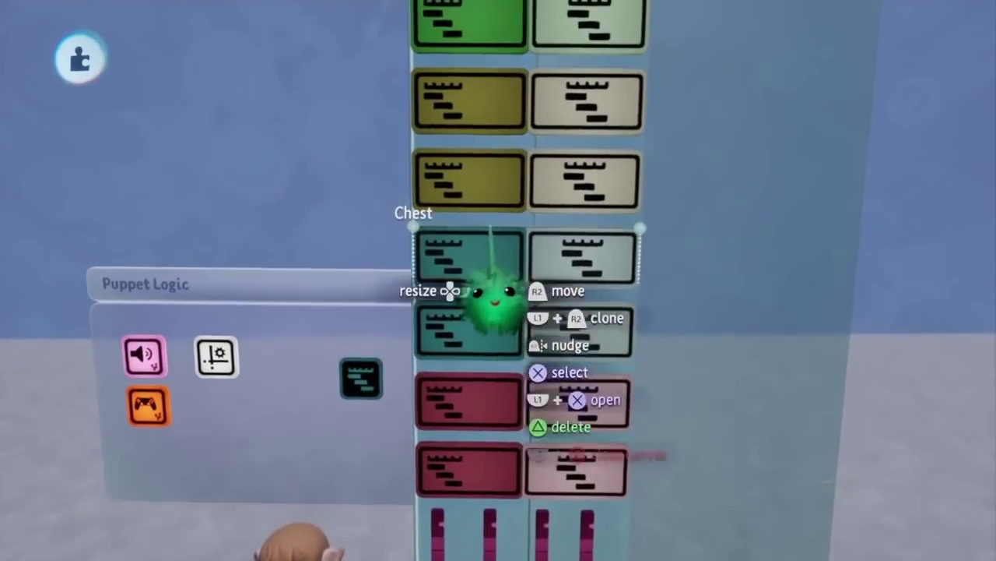
pyautogui.click(474, 199)
pyautogui.scroll(-3, 459, 226)
pyautogui.scroll(1, 440, 156)
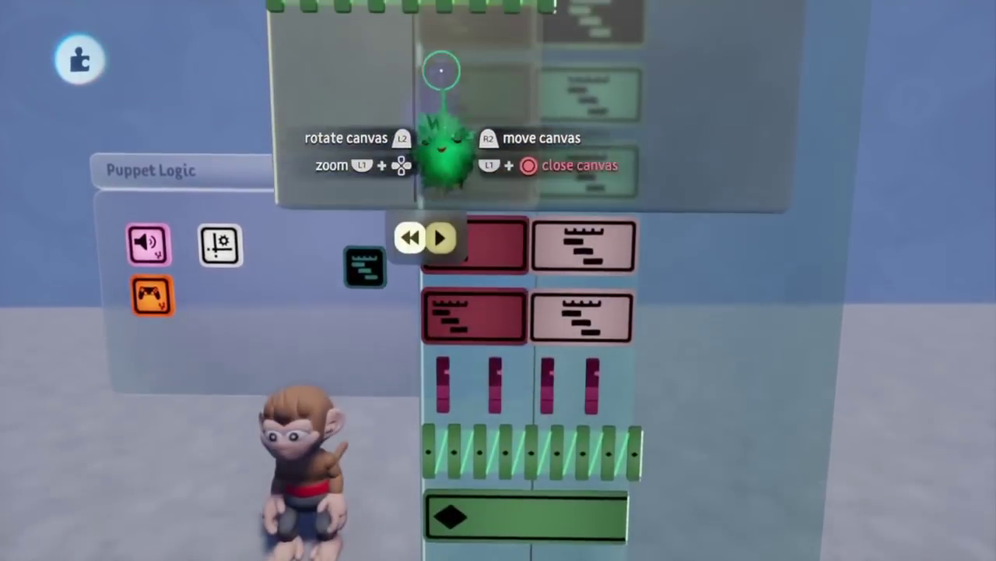
# Close the body-part timeline, examine the lower timelines and keyframes of the finished walk animation, and close its canvas
pyautogui.scroll(-4, 442, 156)
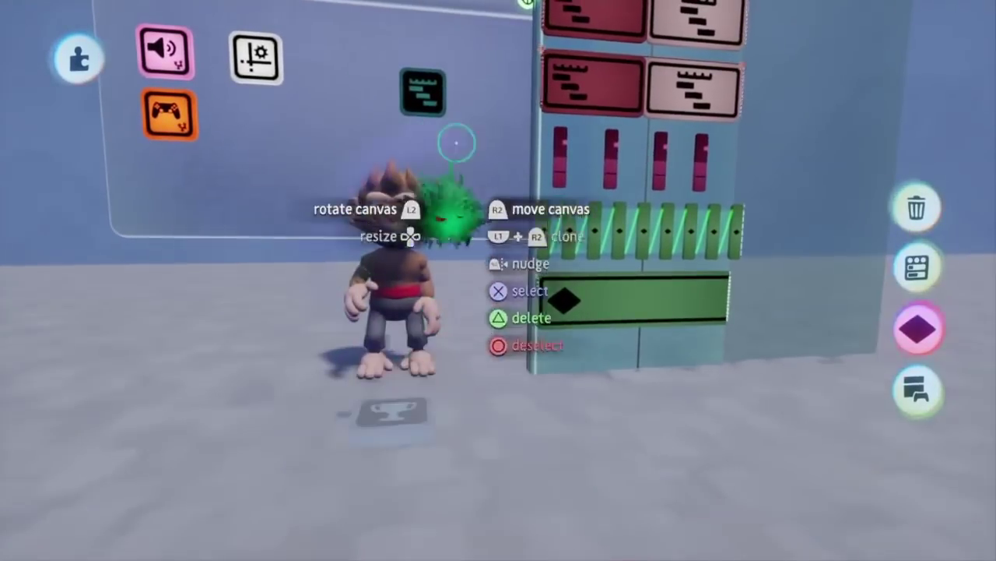
pyautogui.press('Escape')
pyautogui.scroll(-4, 525, 216)
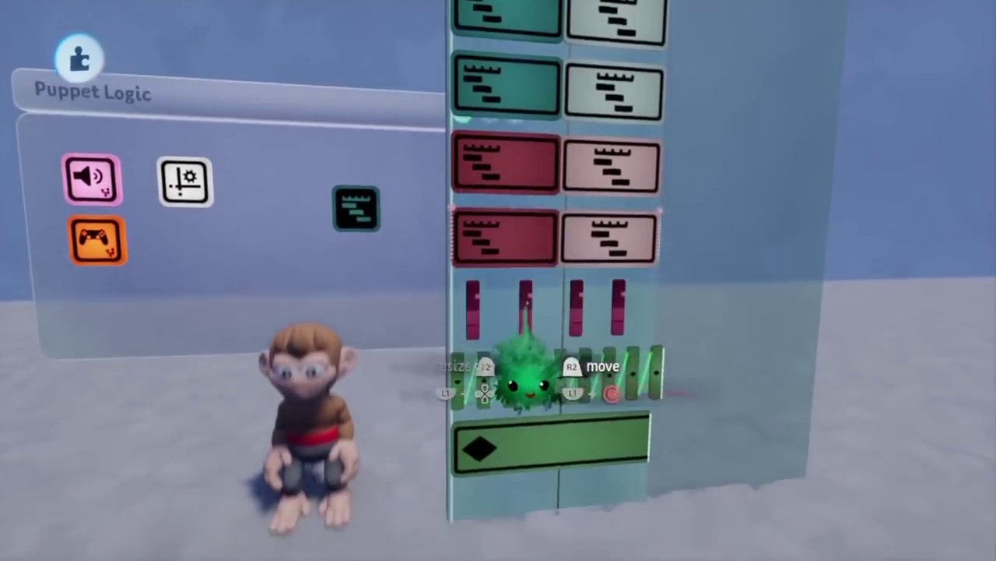
pyautogui.moveTo(543, 332); pyautogui.dragTo(530, 226)
pyautogui.click(545, 328)
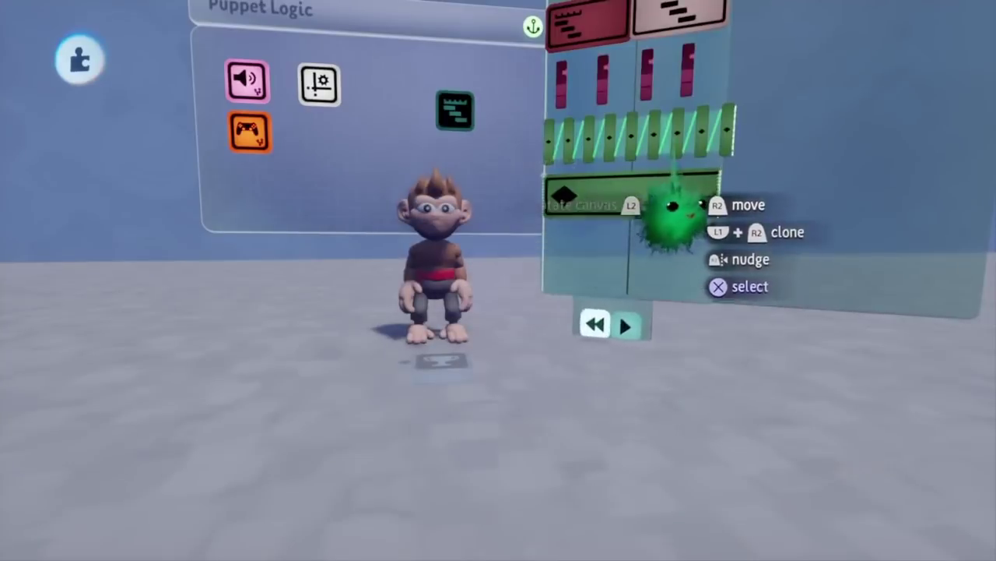
pyautogui.press('Escape')
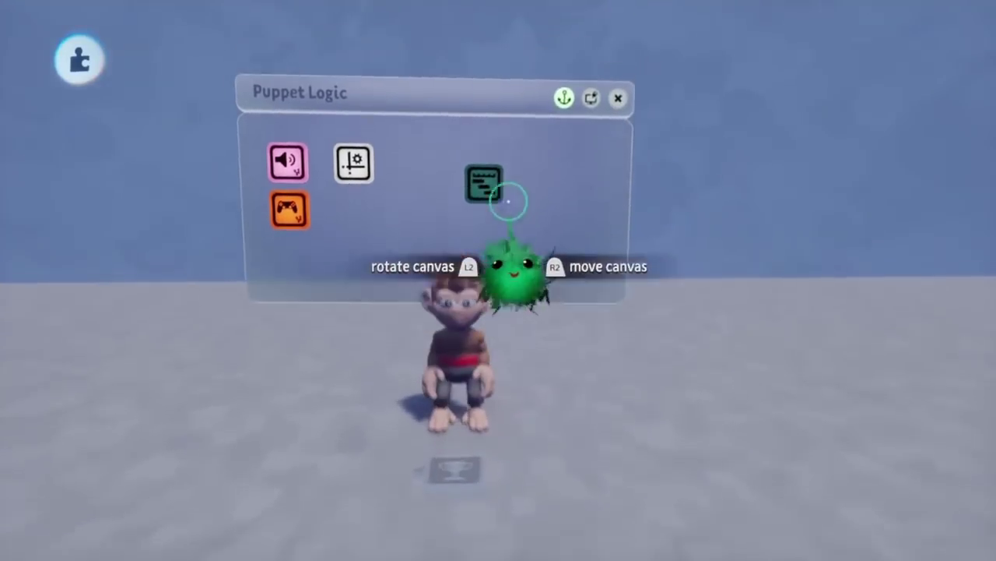
# Power on the Run timeline in Puppet Logic and test the animation by moving the puppet in play mode
pyautogui.click(482, 201)
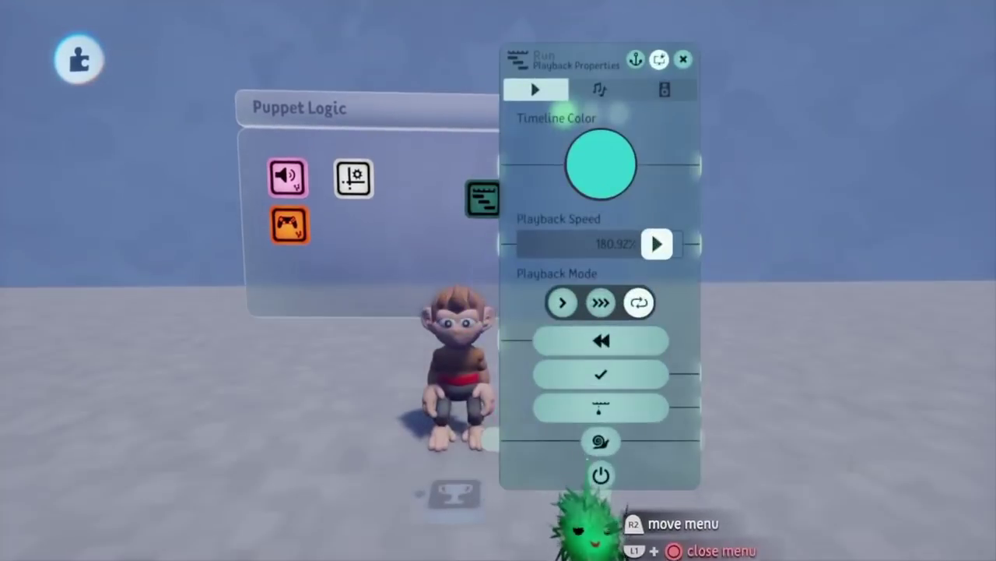
pyautogui.click(601, 474)
pyautogui.press('Escape')
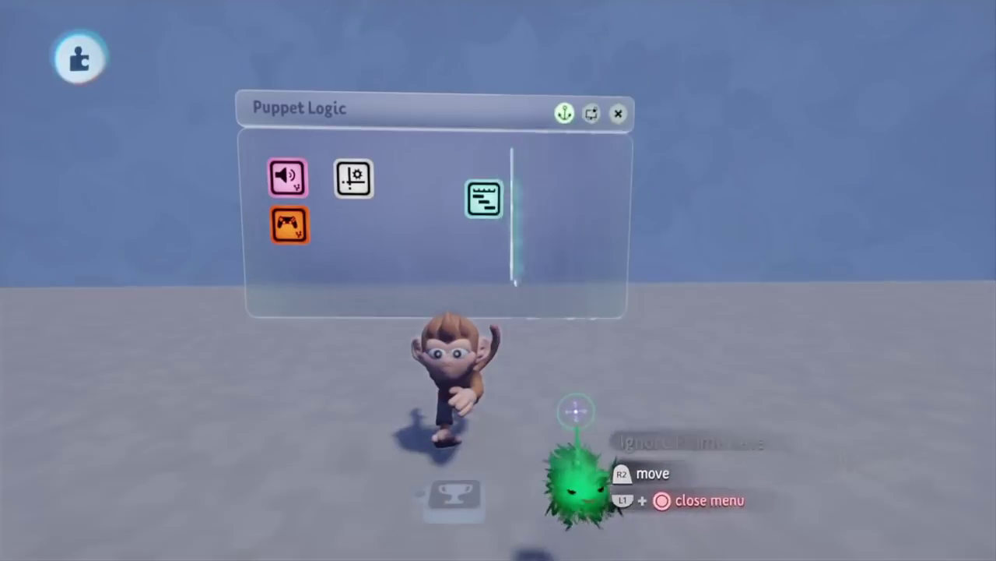
pyautogui.press('Tab')
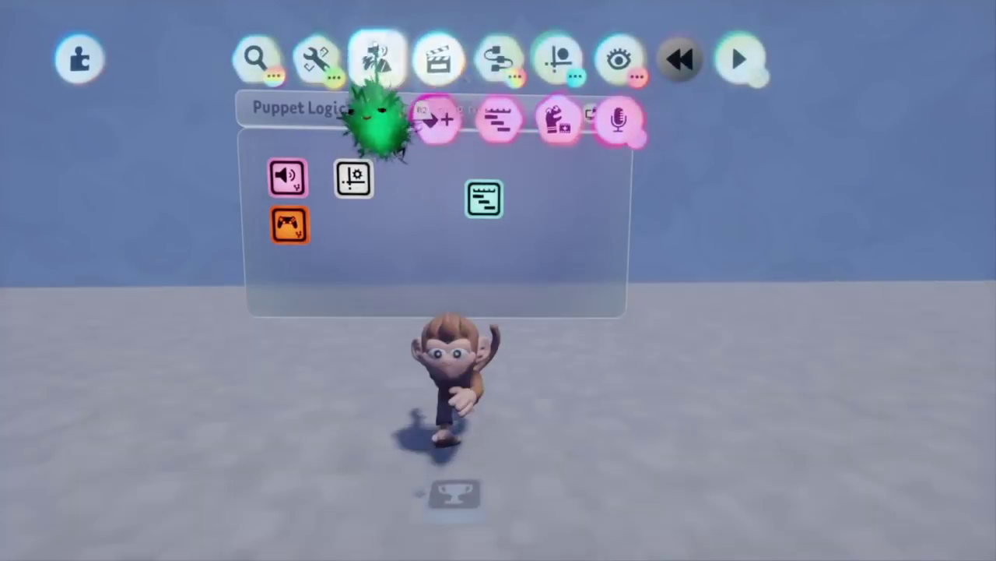
pyautogui.press('Tab')
pyautogui.click(467, 362)
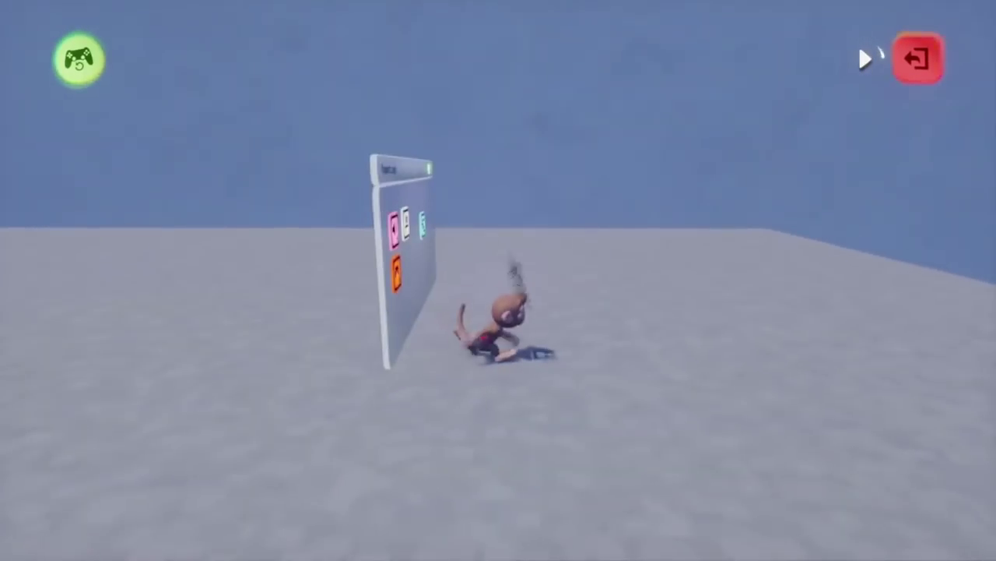
pyautogui.press('Escape')
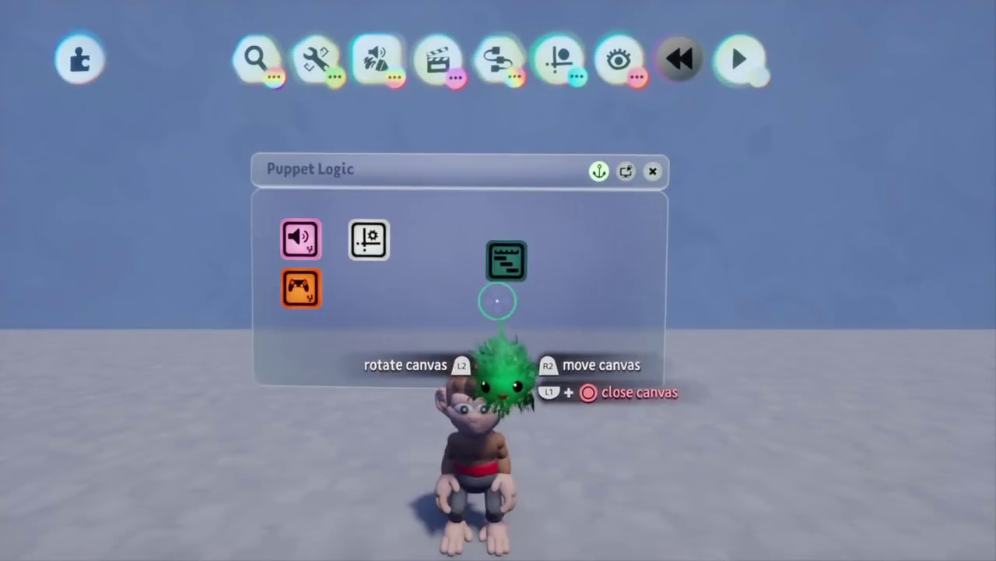
# Stamp a microchip onto the Puppet Logic canvas beside the Run timeline and open its settings
pyautogui.click(502, 68)
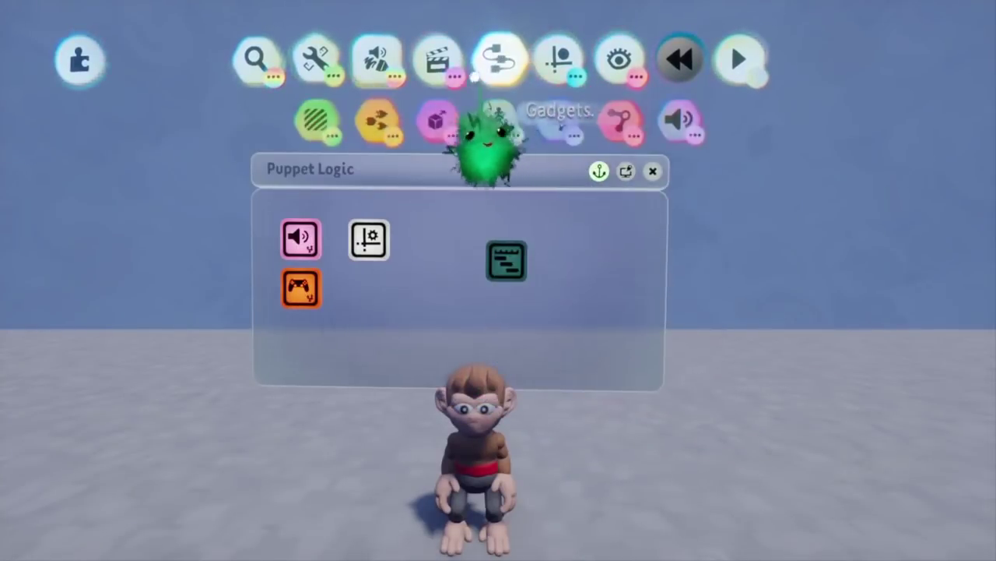
pyautogui.click(379, 123)
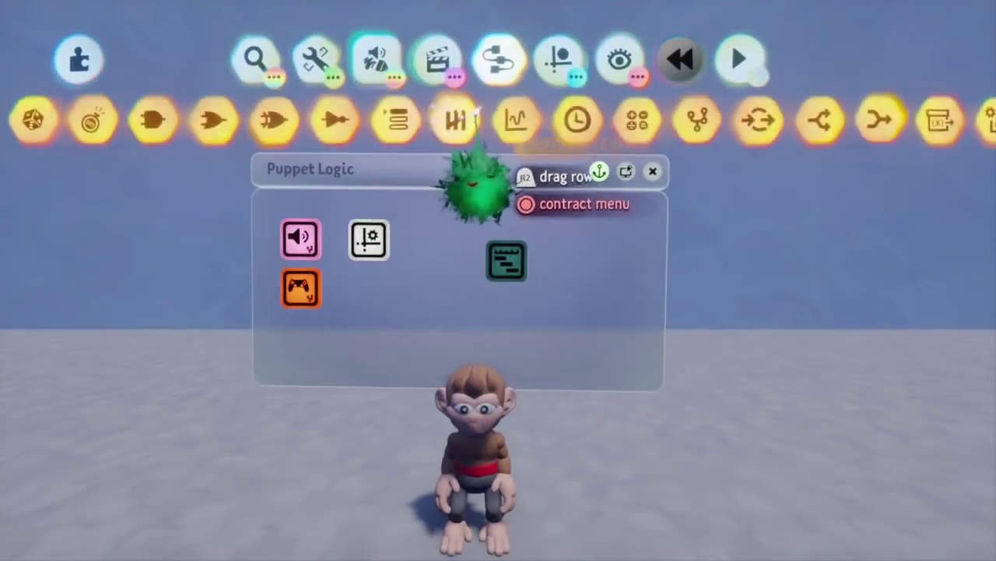
pyautogui.click(691, 178)
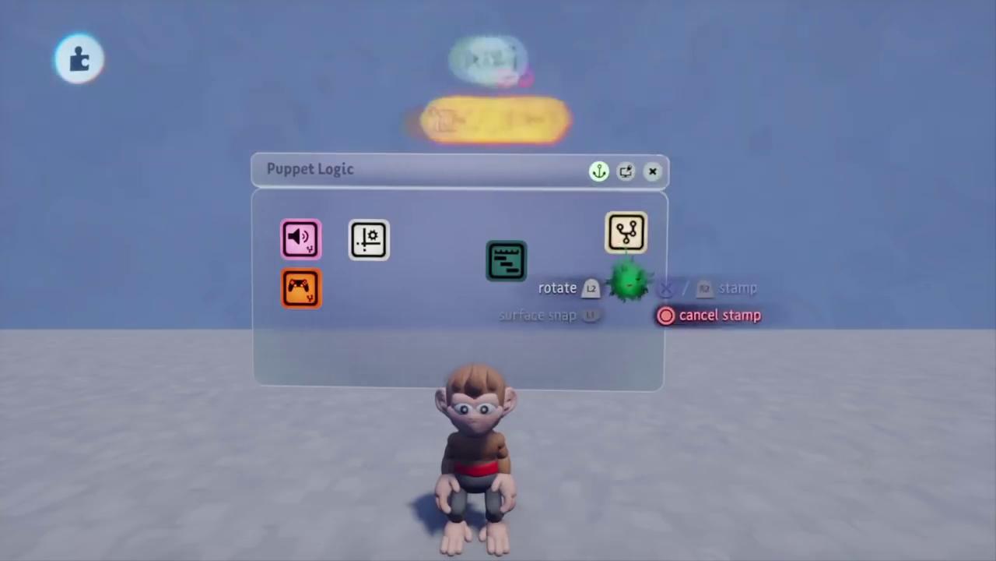
pyautogui.click(609, 269)
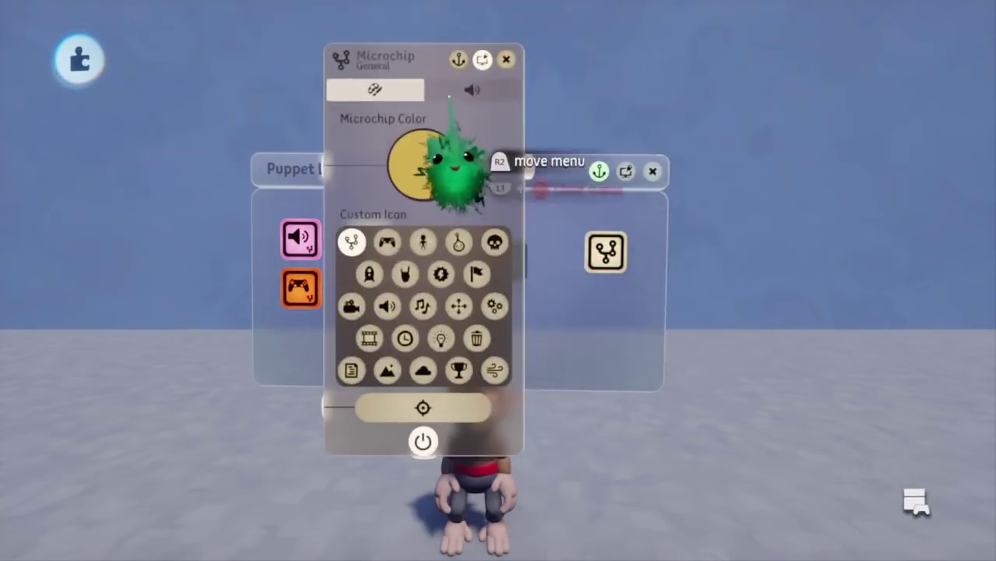
# Rename the new microchip as Run and give it the film-strip custom icon
pyautogui.click(427, 60)
pyautogui.write('R')
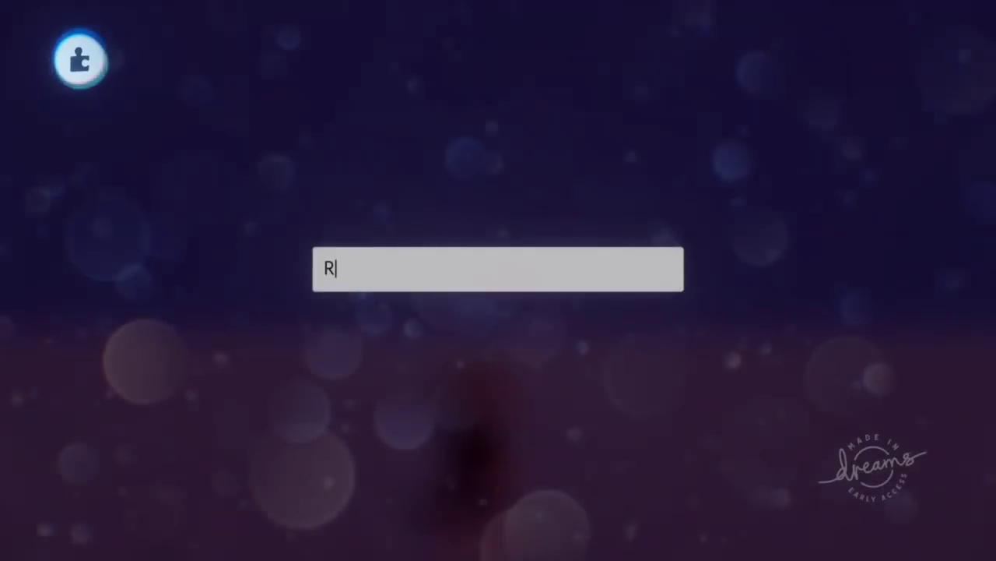
pyautogui.write('un')
pyautogui.press('Return')
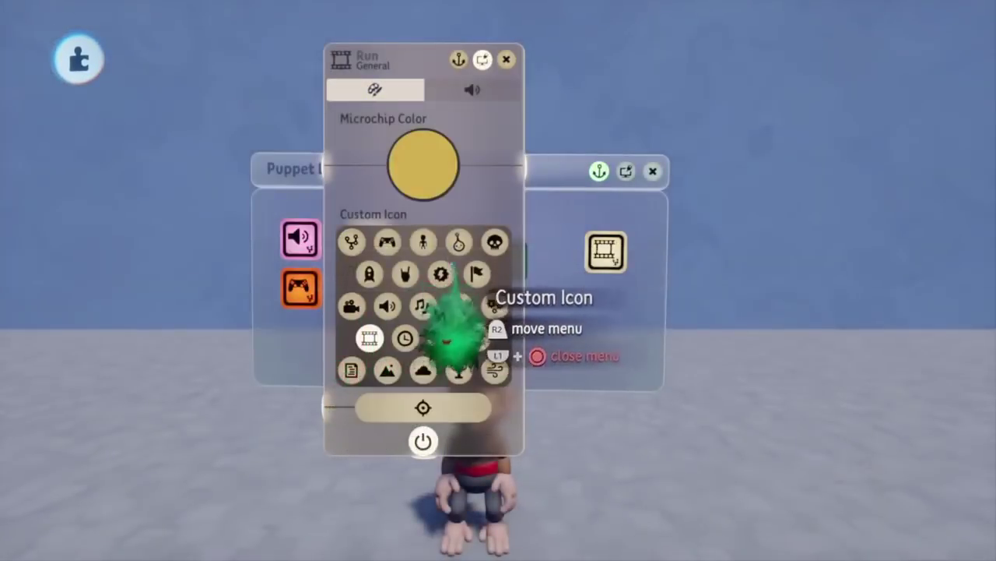
pyautogui.press('Escape')
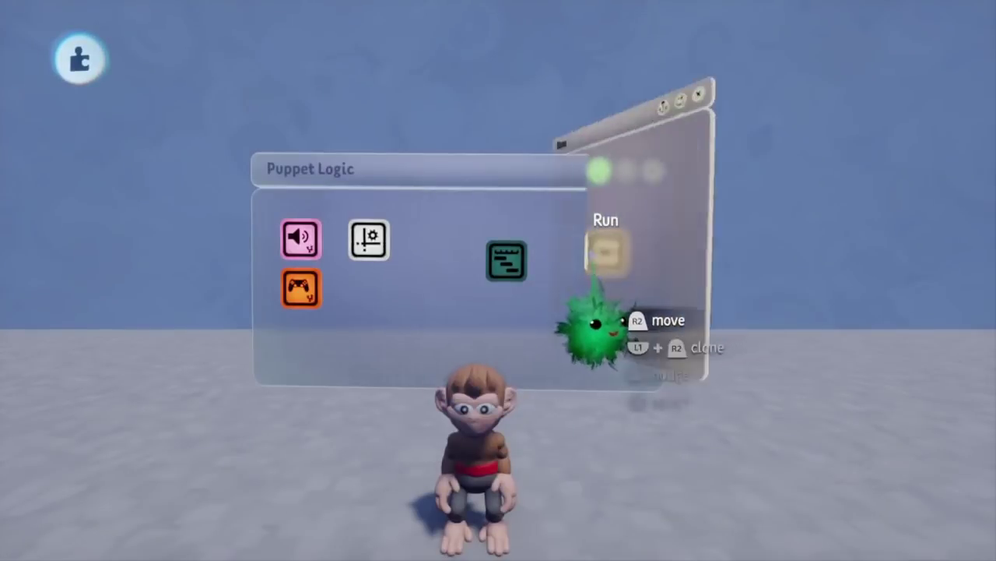
# Move the Run timeline into the opened Run microchip and stamp an AND Gate below it
pyautogui.moveTo(586, 269); pyautogui.dragTo(601, 264)
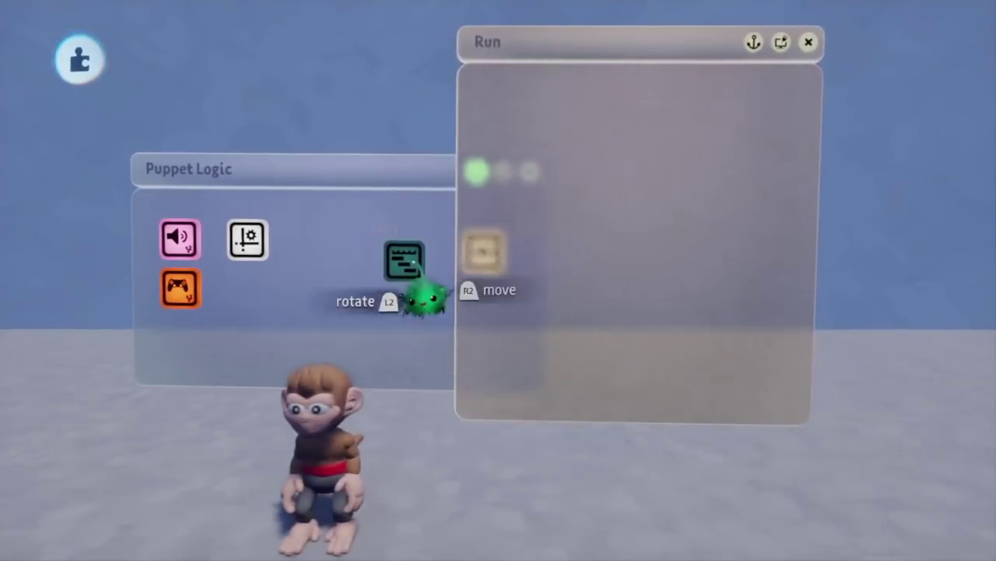
pyautogui.moveTo(524, 234); pyautogui.dragTo(572, 243)
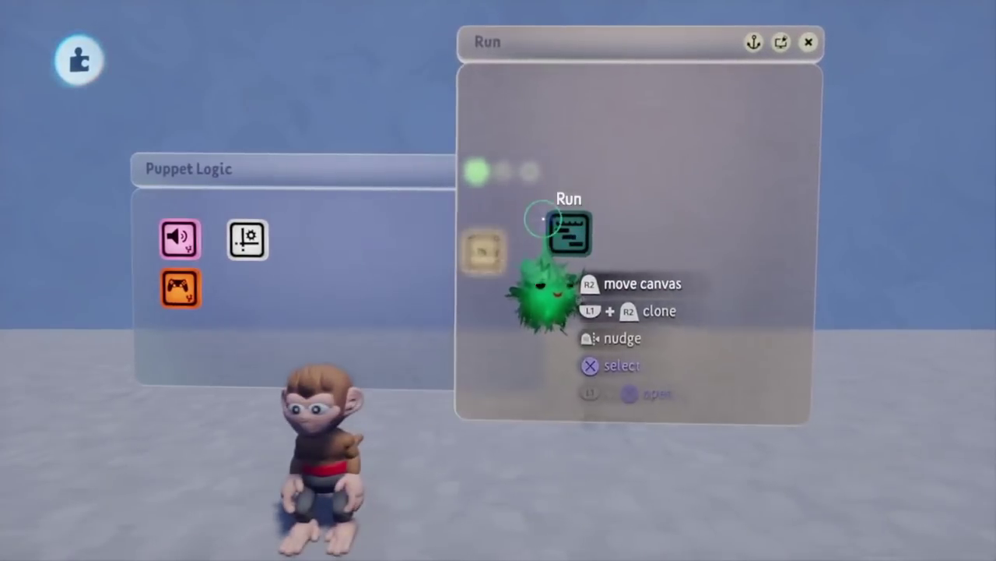
pyautogui.moveTo(515, 134)
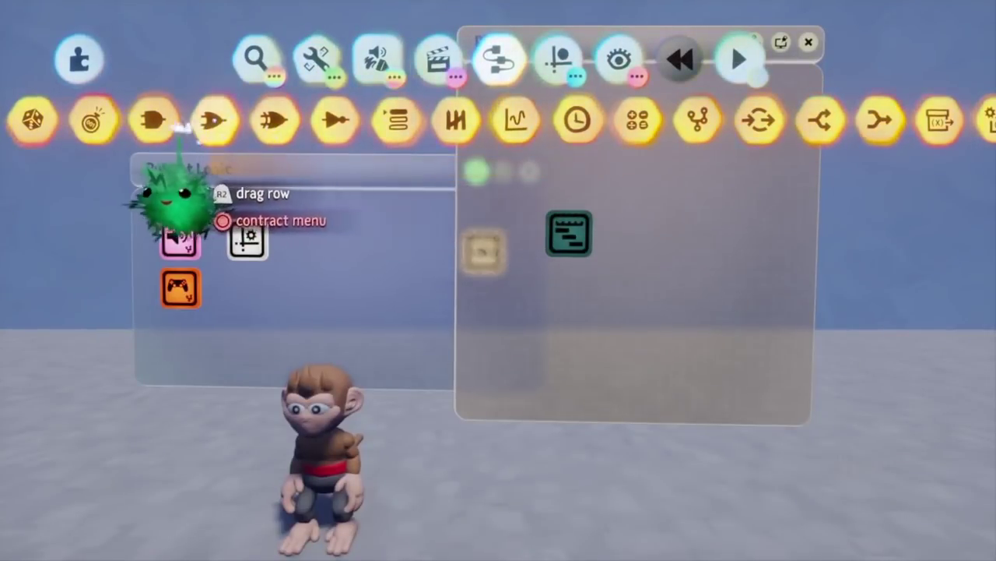
pyautogui.click(155, 120)
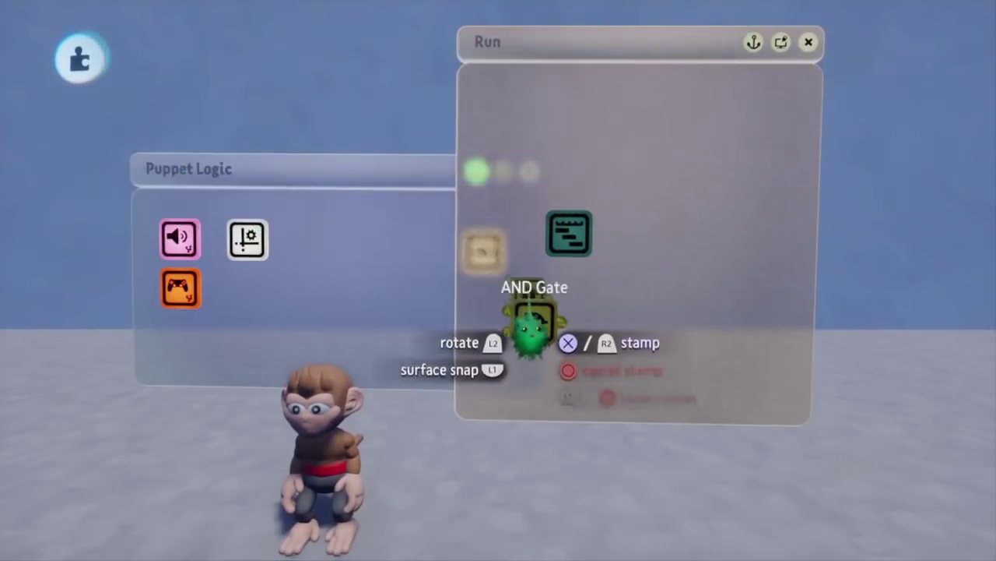
pyautogui.press('Escape')
pyautogui.moveTo(605, 147)
pyautogui.press('Escape')
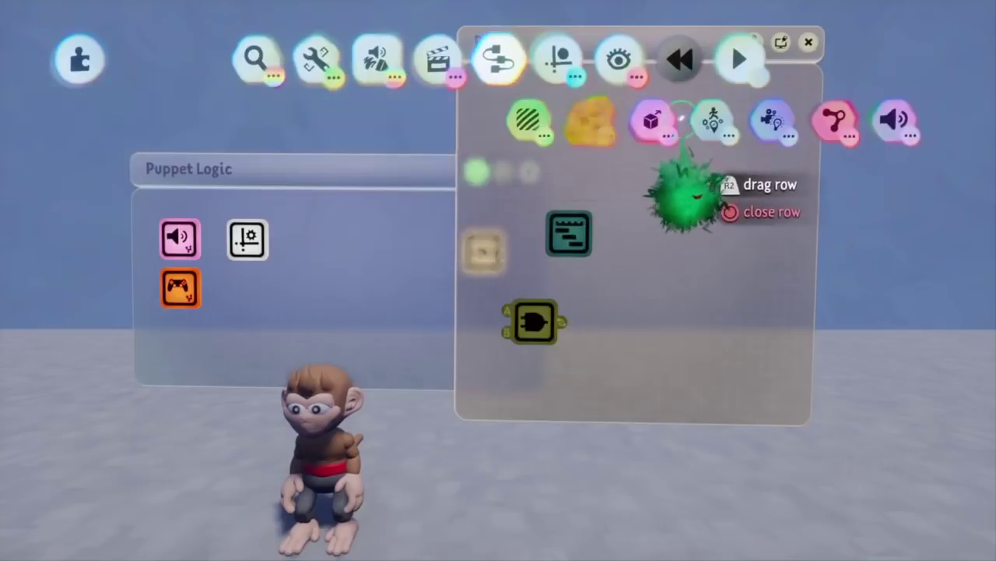
# Stamp a Puppet Interface gadget inside the Run microchip above the AND Gate
pyautogui.click(712, 121)
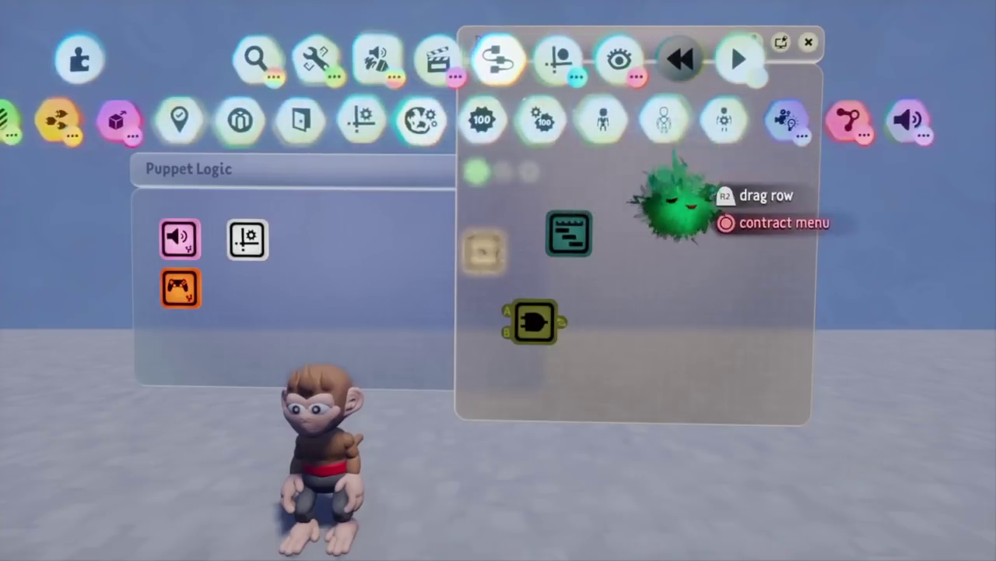
pyautogui.click(719, 200)
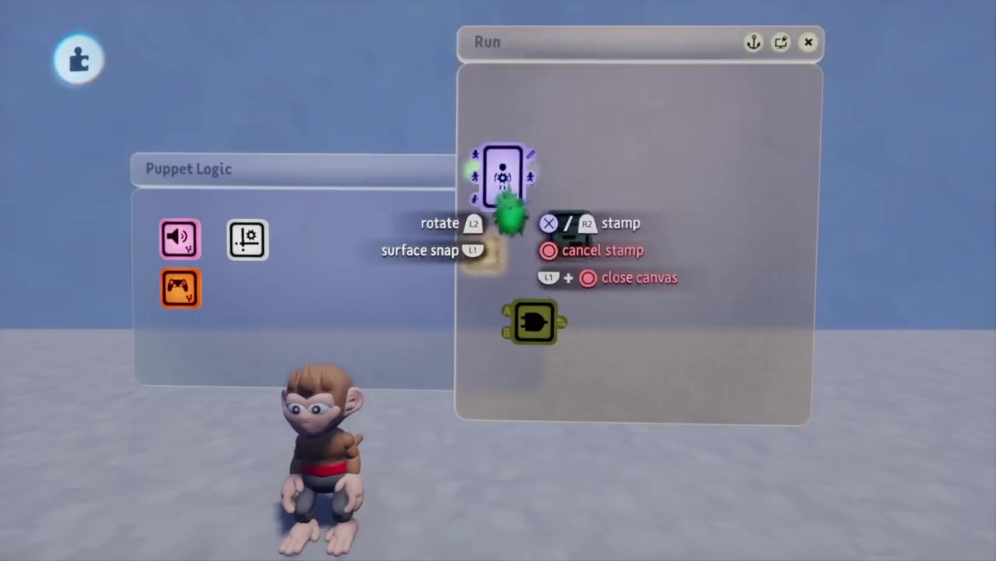
pyautogui.click(510, 213)
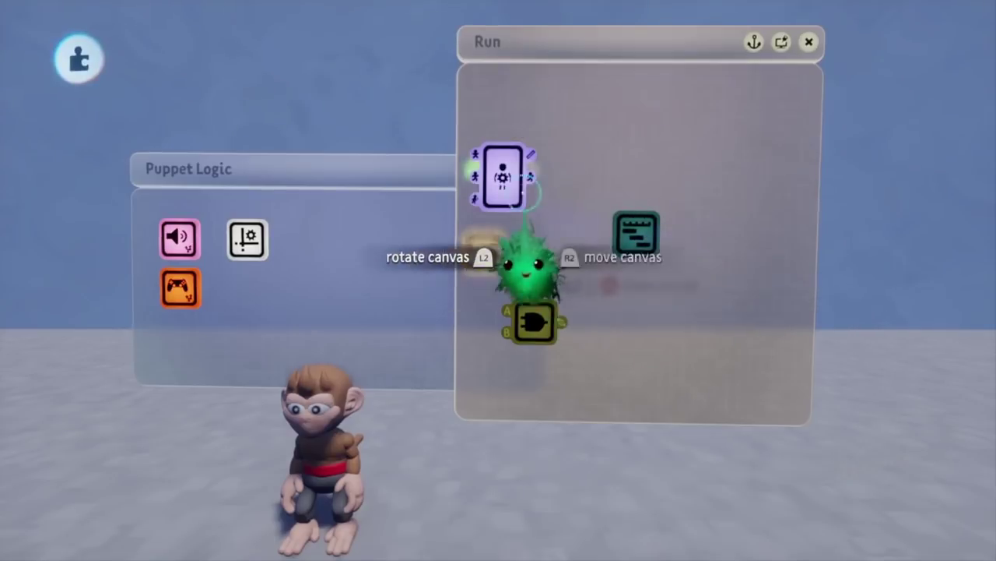
# Wire the Puppet Interface's output with the figure standing on the ground to input A of the AND Gate
pyautogui.click(505, 190)
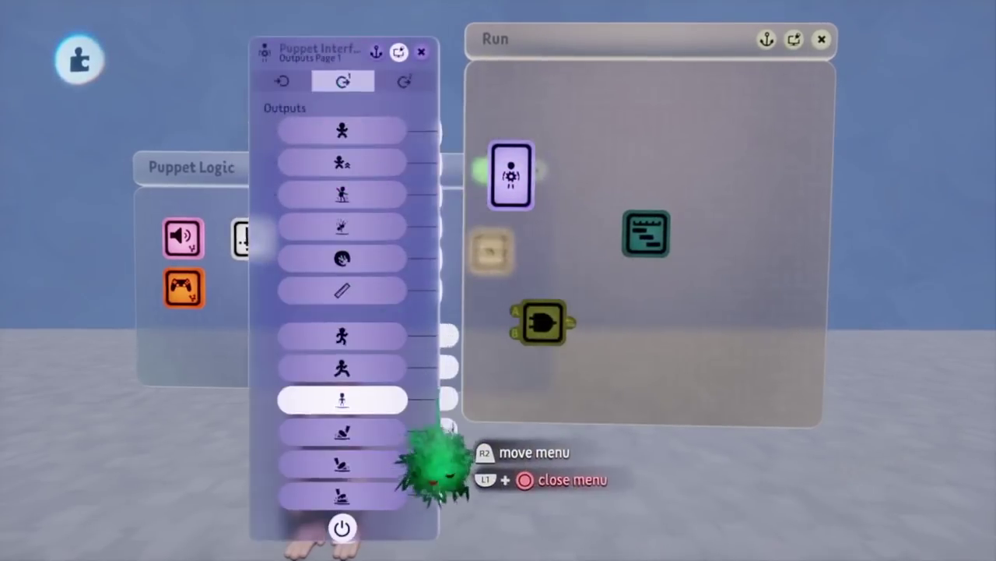
pyautogui.click(526, 310)
pyautogui.press('Escape')
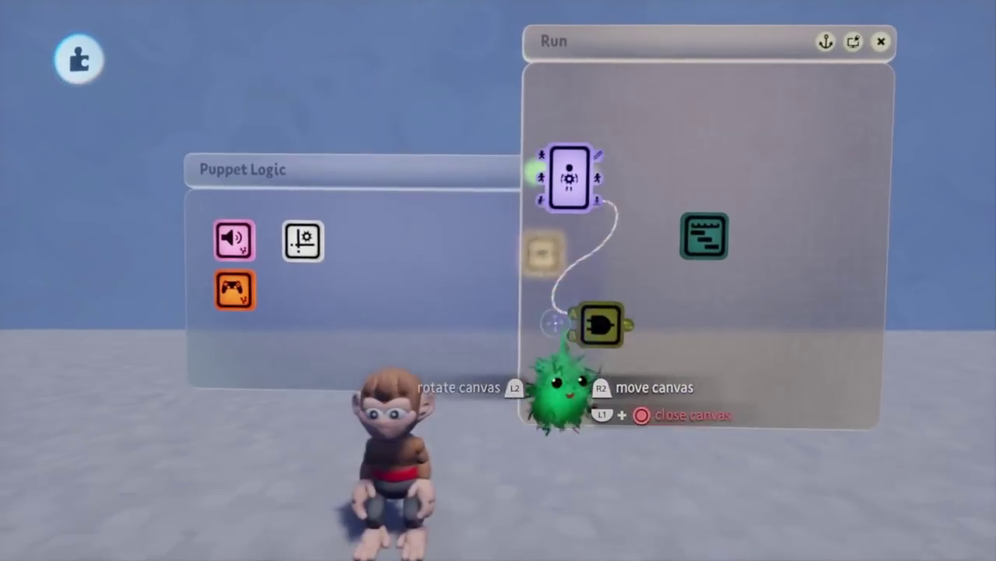
# Open Controller Logic and wire the controller sensor's Left Stick output to input B of the AND Gate in the Run microchip
pyautogui.click(386, 290)
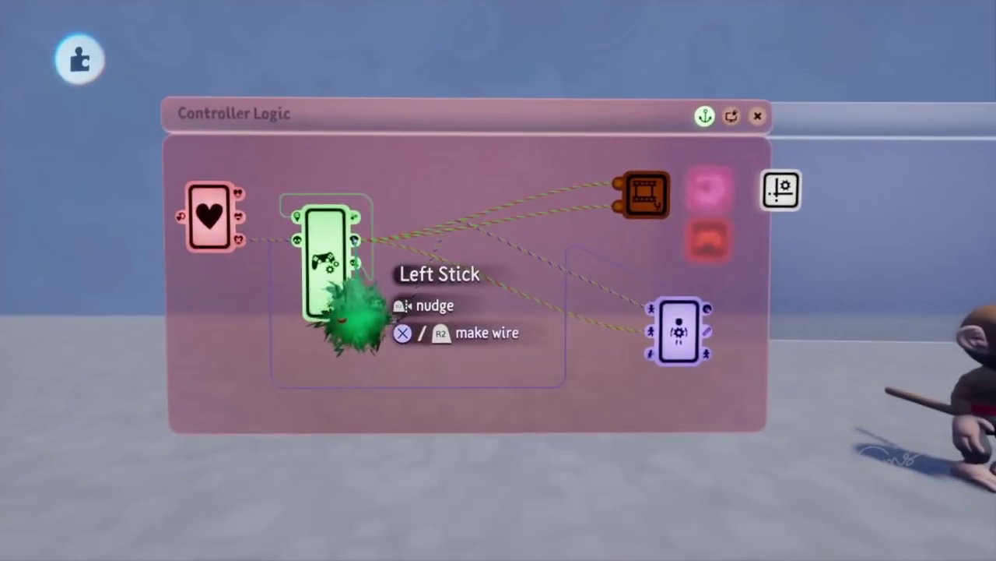
pyautogui.click(349, 310)
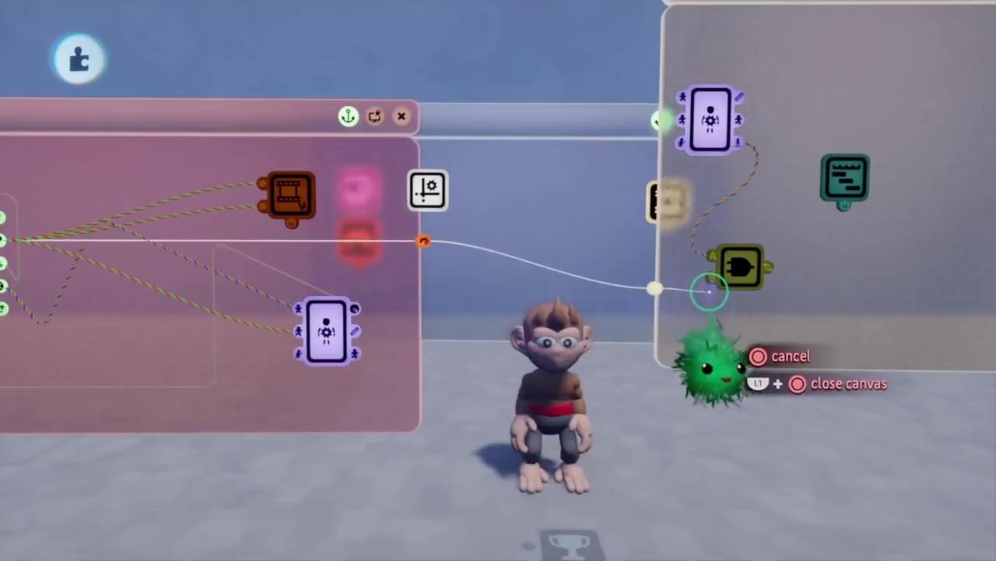
pyautogui.press('Escape')
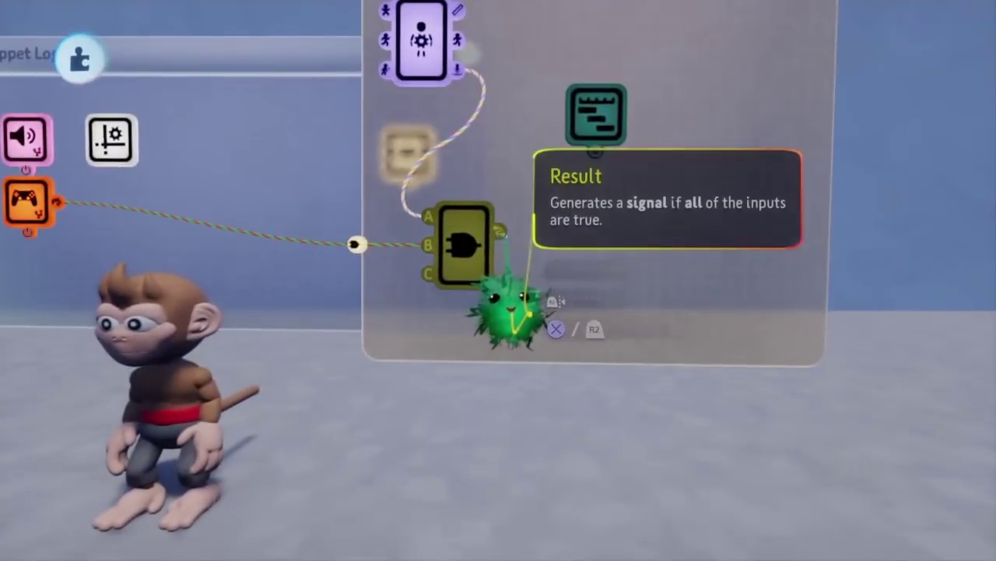
# Wire the AND Gate's Result output to the power input of the Run timeline
pyautogui.click(498, 231)
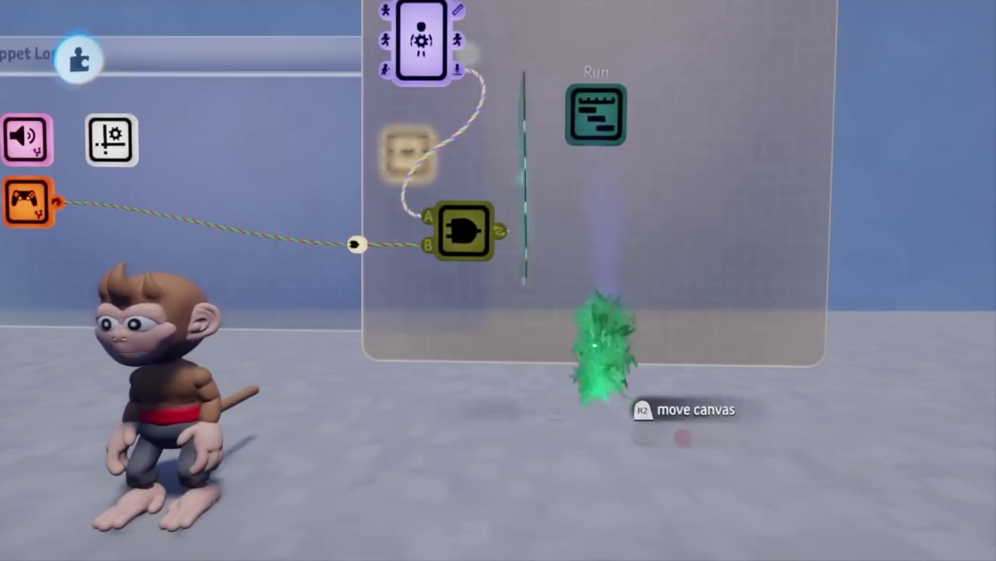
pyautogui.press('Escape')
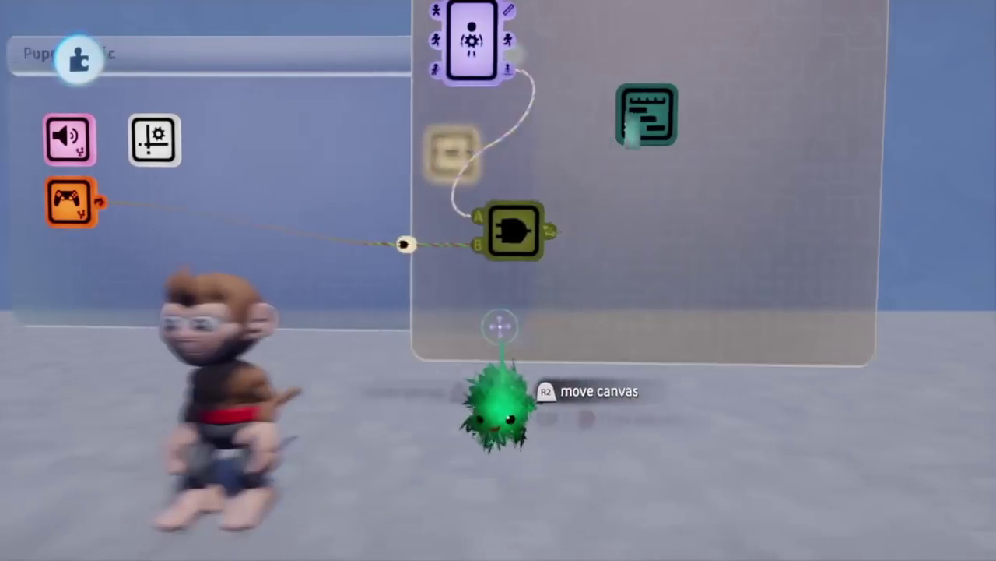
pyautogui.click(379, 64)
pyautogui.click(618, 123)
pyautogui.click(389, 369)
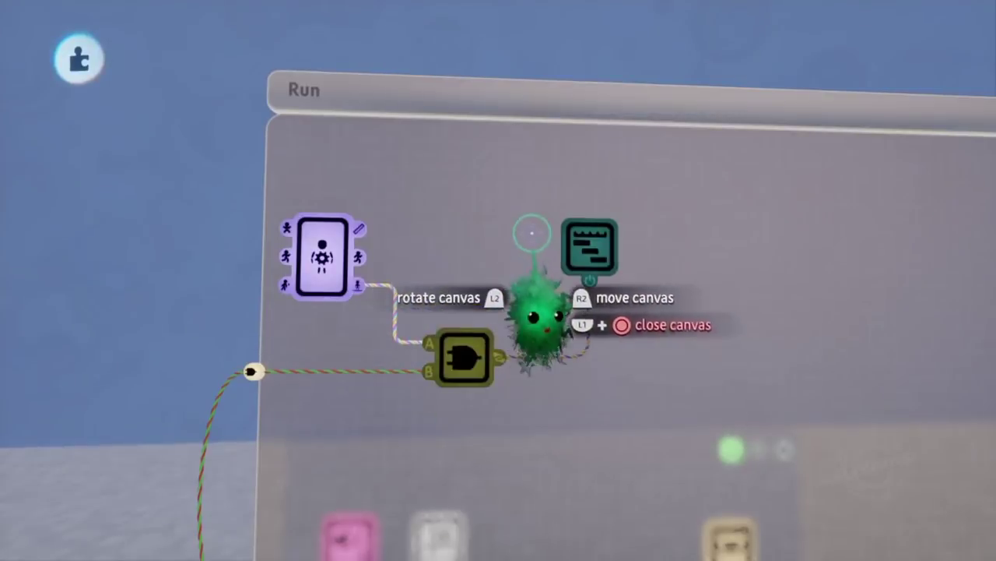
# Preview the other run timeline, with its two rows of keyframes, on the puppet and close its canvas
pyautogui.press('Escape')
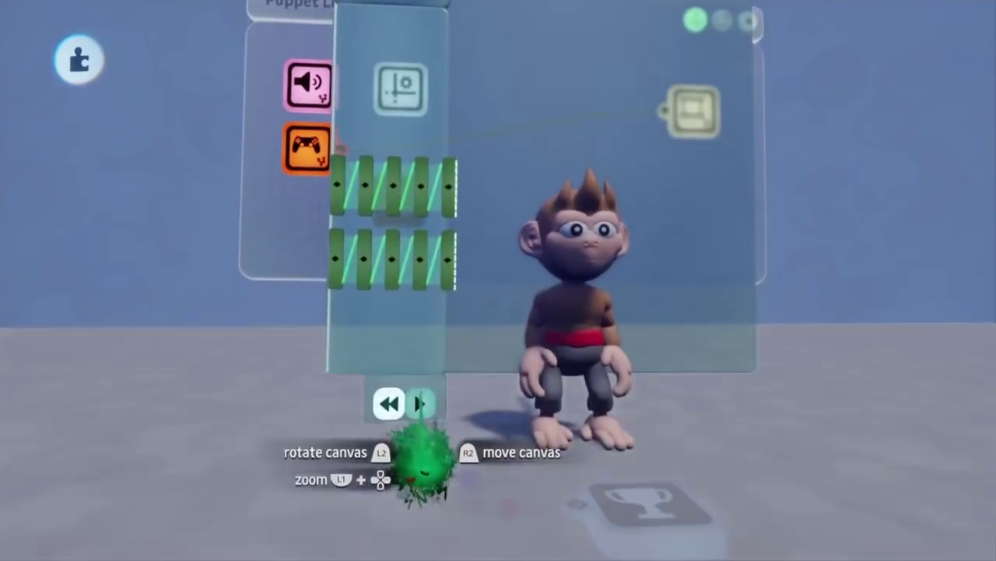
pyautogui.click(421, 404)
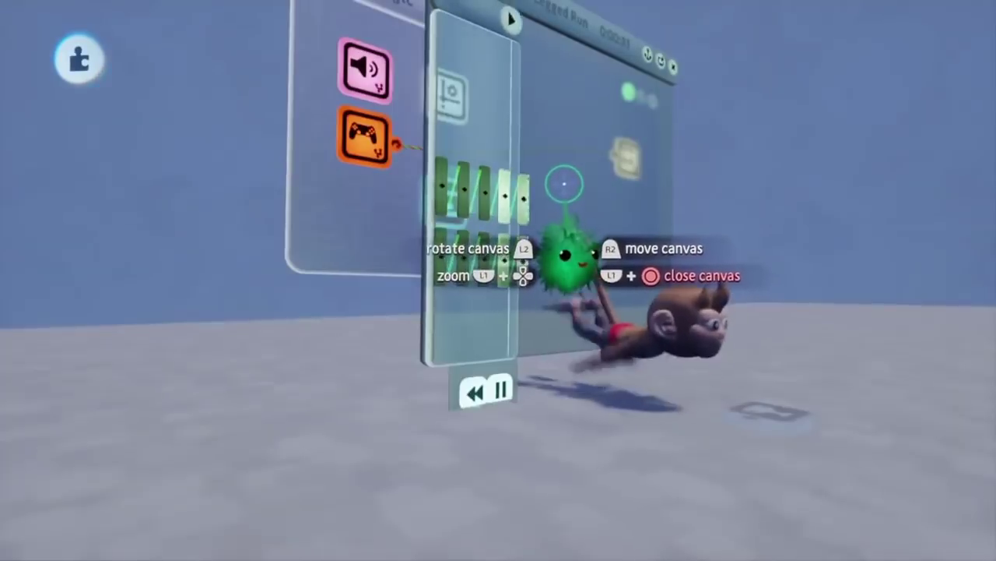
pyautogui.press('Escape')
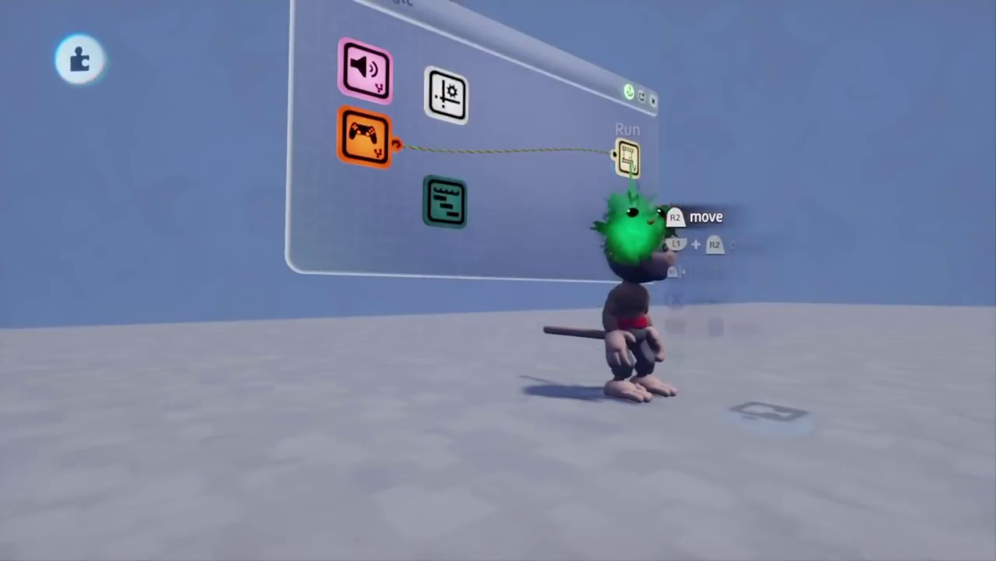
# Open the Run microchip and place the second timeline directly below the first one
pyautogui.click(629, 165)
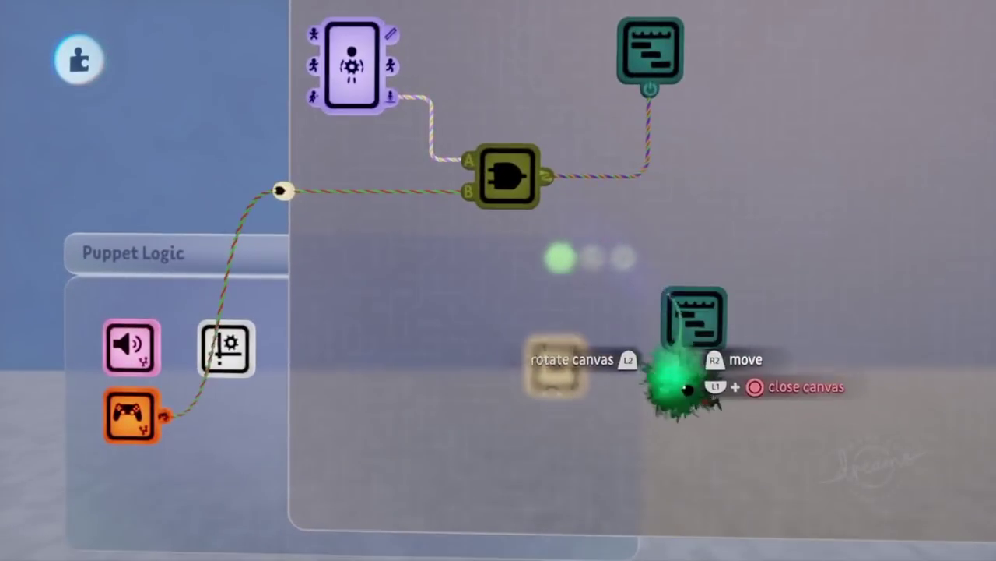
pyautogui.moveTo(675, 302); pyautogui.dragTo(629, 272)
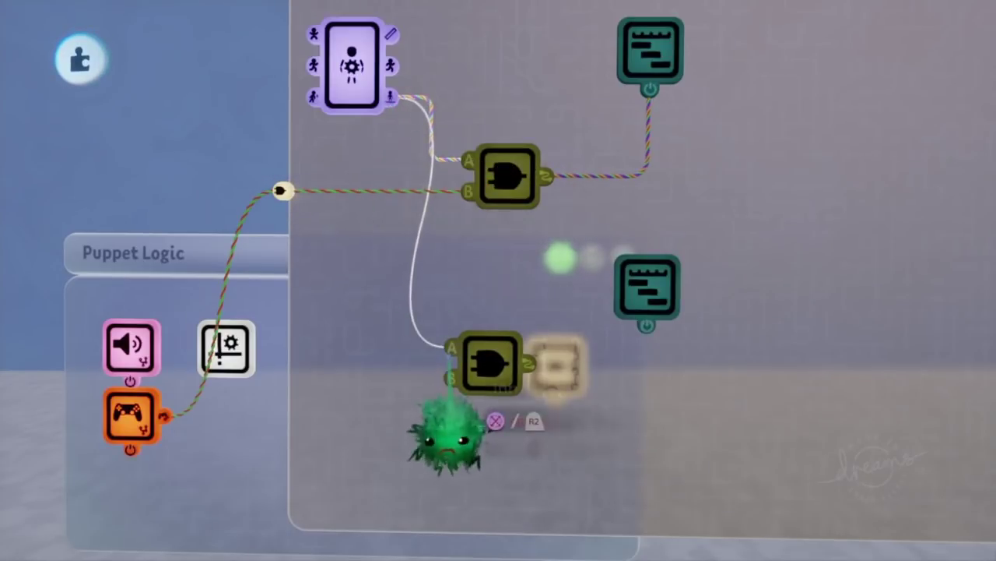
# Wire a second AND Gate: the Puppet Interface's grounded output to A, the Left Stick signal to B, and its result to the lower timeline's power
pyautogui.click(451, 348)
pyautogui.click(267, 205)
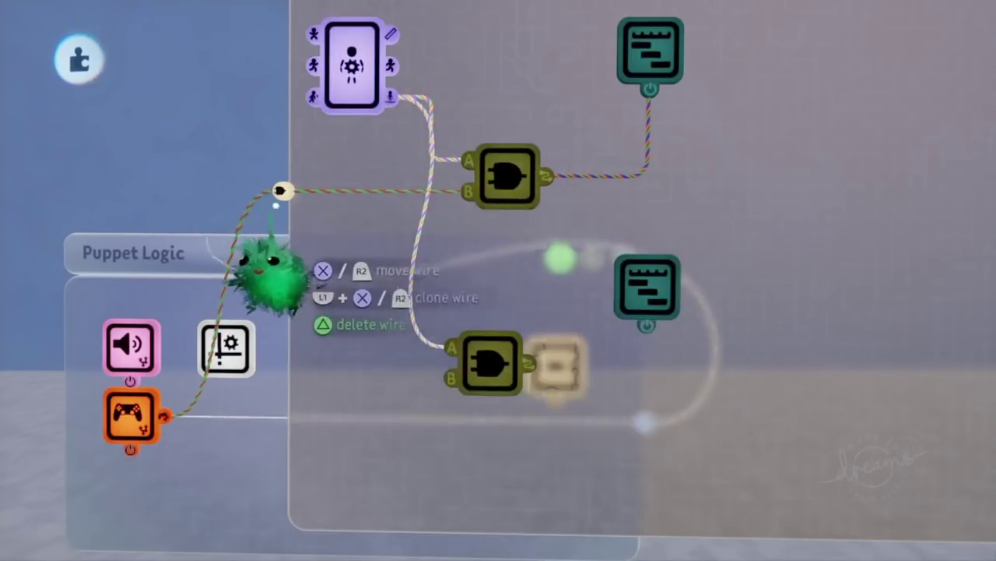
pyautogui.click(450, 378)
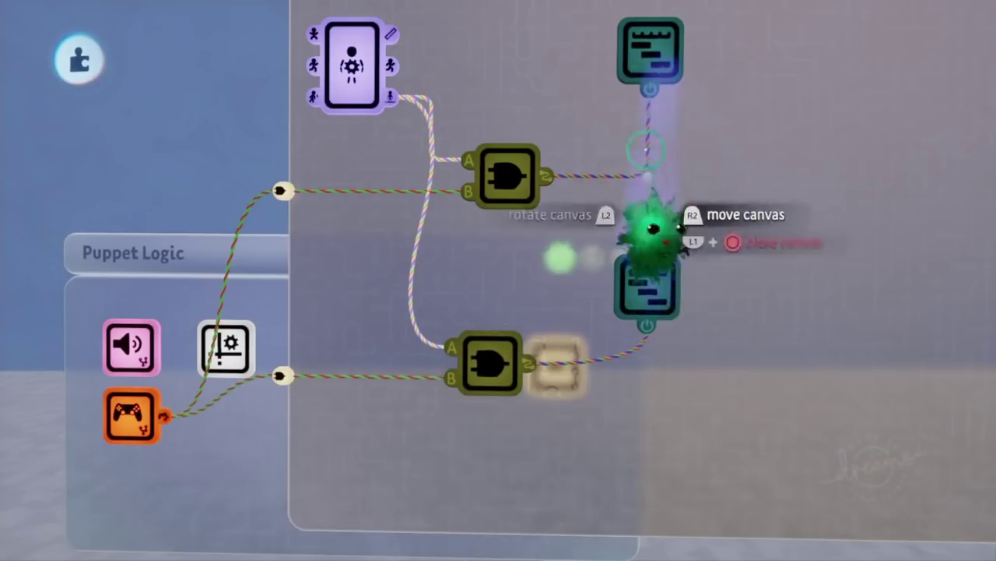
# Open the Controller Logic microchip inside Puppet Logic
pyautogui.moveTo(623, 312); pyautogui.dragTo(456, 381, button='middle')
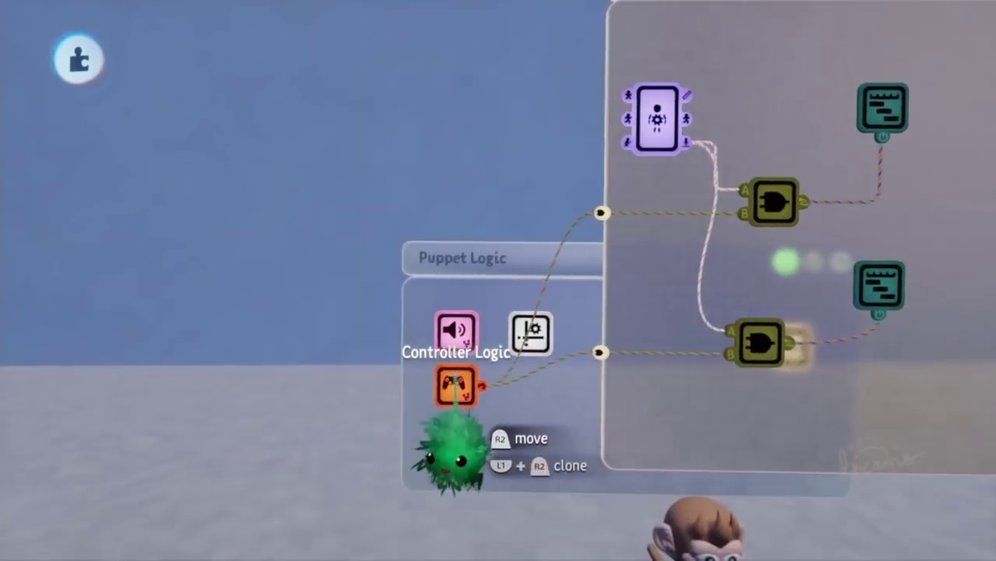
pyautogui.click(456, 382)
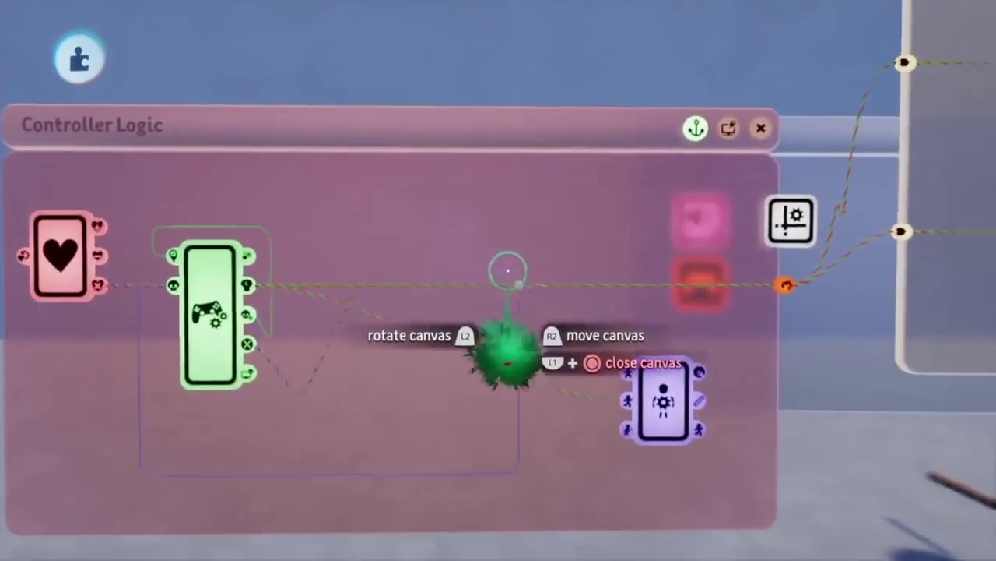